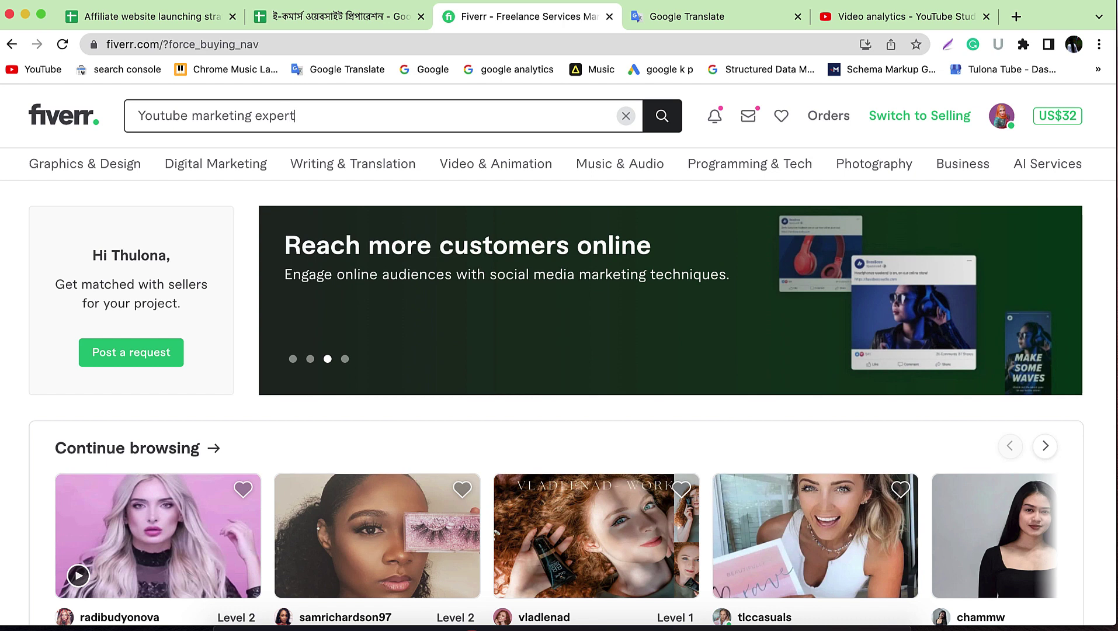
# Step: Search Fiverr for "Youtube marketing expert" services and look over the number of available services and the listed gigs
pyautogui.press('Return')
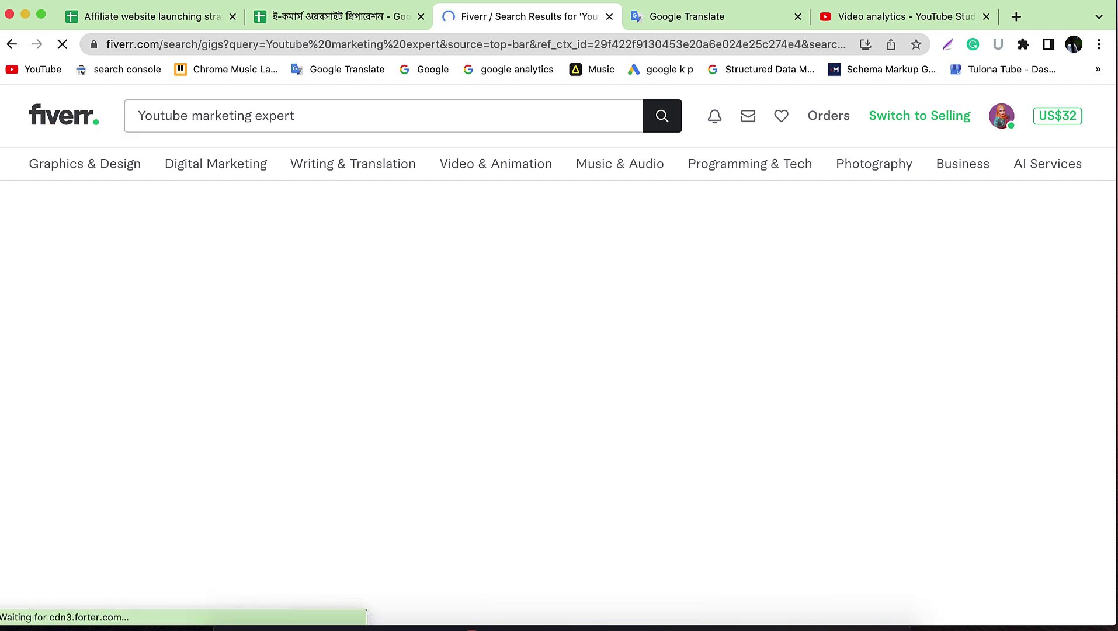
pyautogui.scroll(-5, 557, 351)
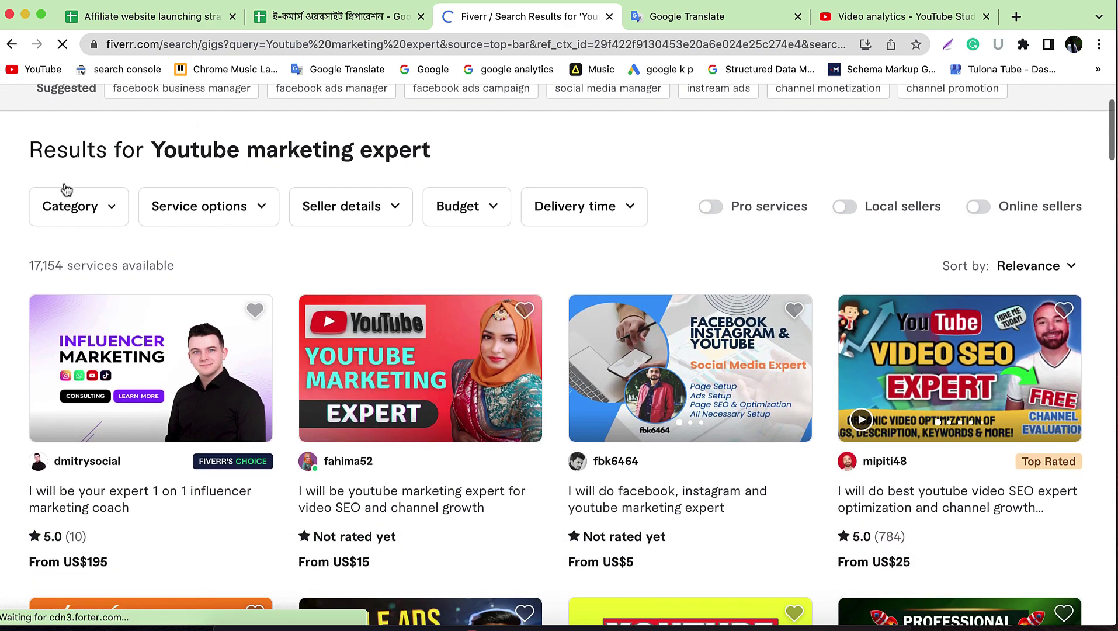
pyautogui.tripleClick(45, 264)
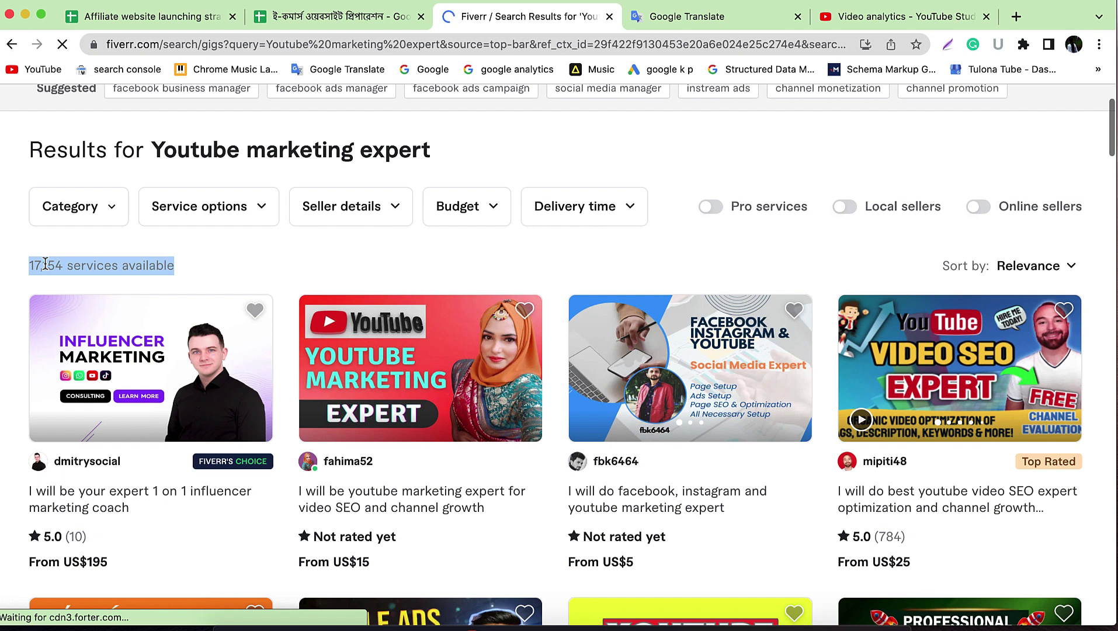
pyautogui.click(7, 280)
pyautogui.scroll(-3, 7, 281)
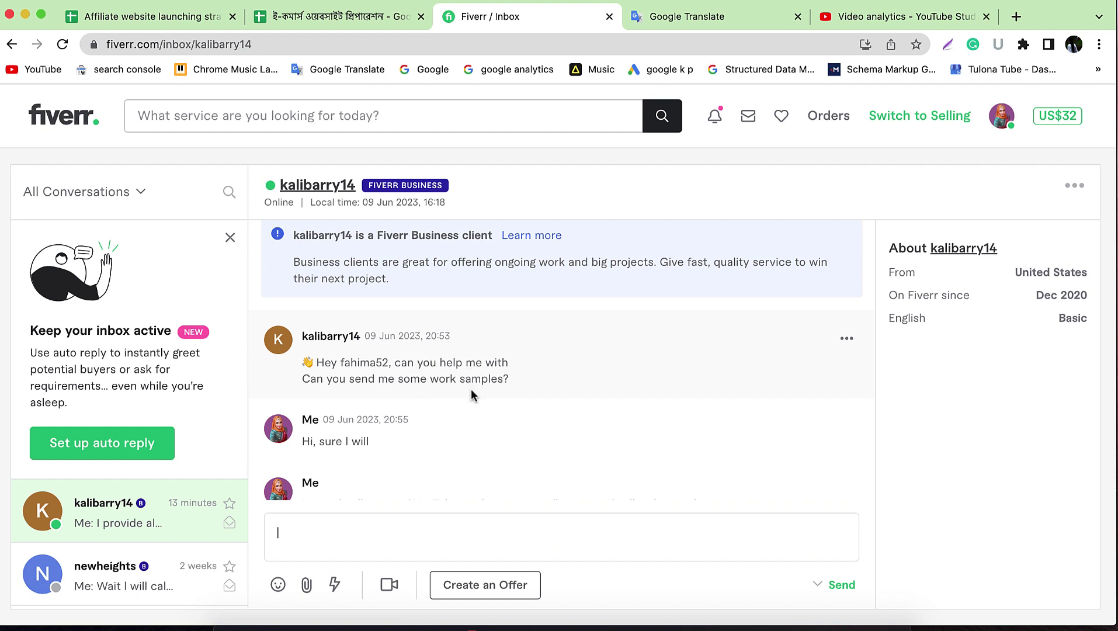
# Step: Read the inbox conversation with the Fiverr Business client, from the request for work samples to the replies sent
pyautogui.moveTo(521, 381); pyautogui.dragTo(302, 368)
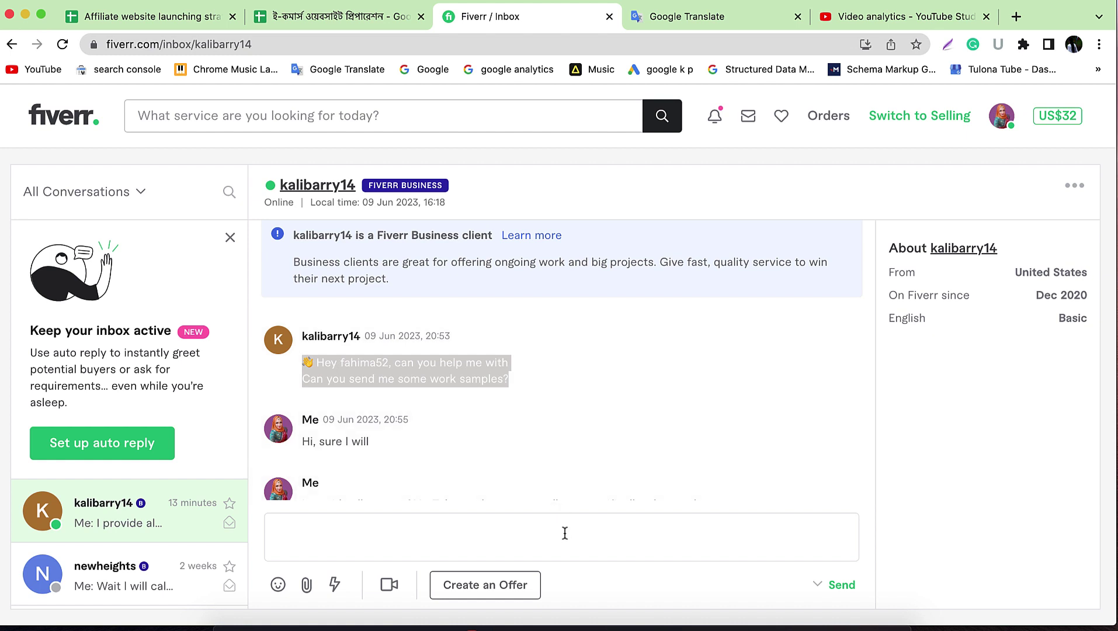
pyautogui.click(562, 506)
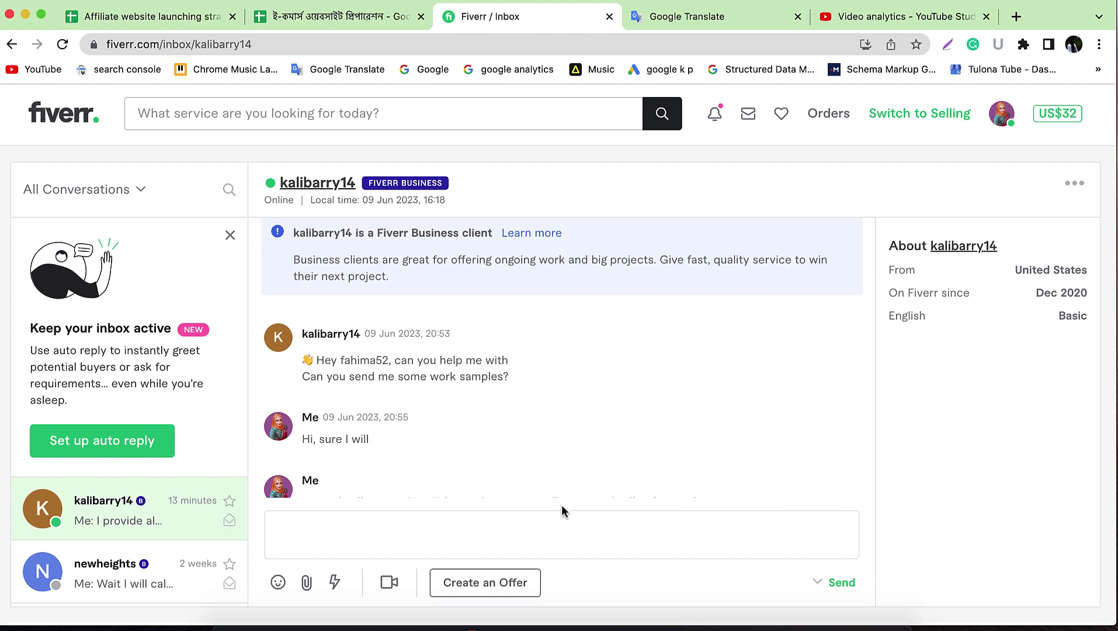
pyautogui.scroll(-10, 644, 403)
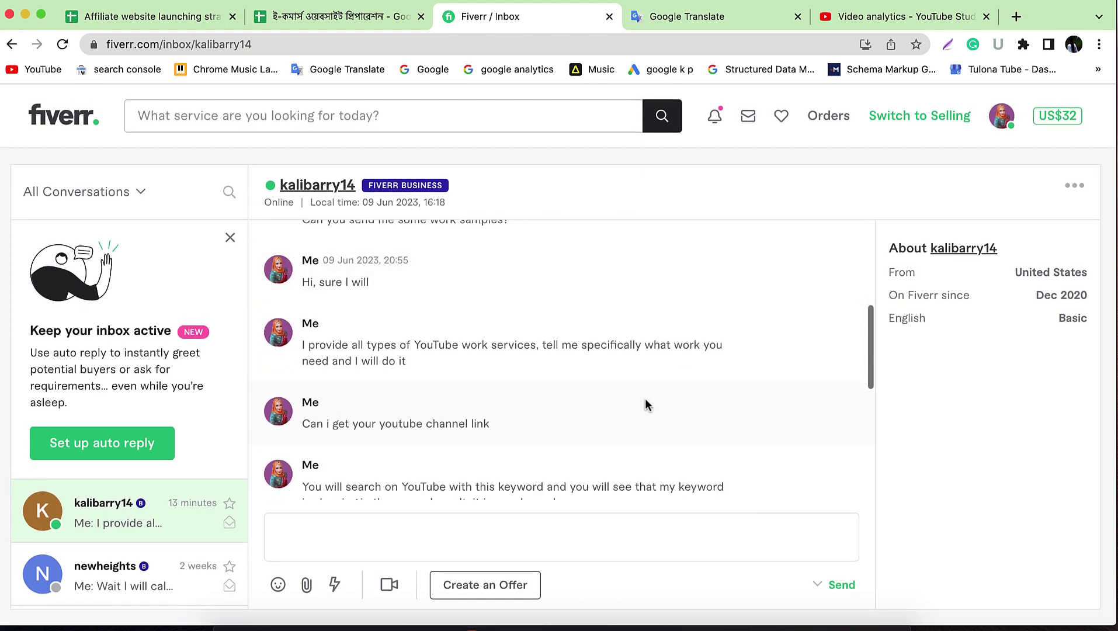
pyautogui.scroll(4, 570, 409)
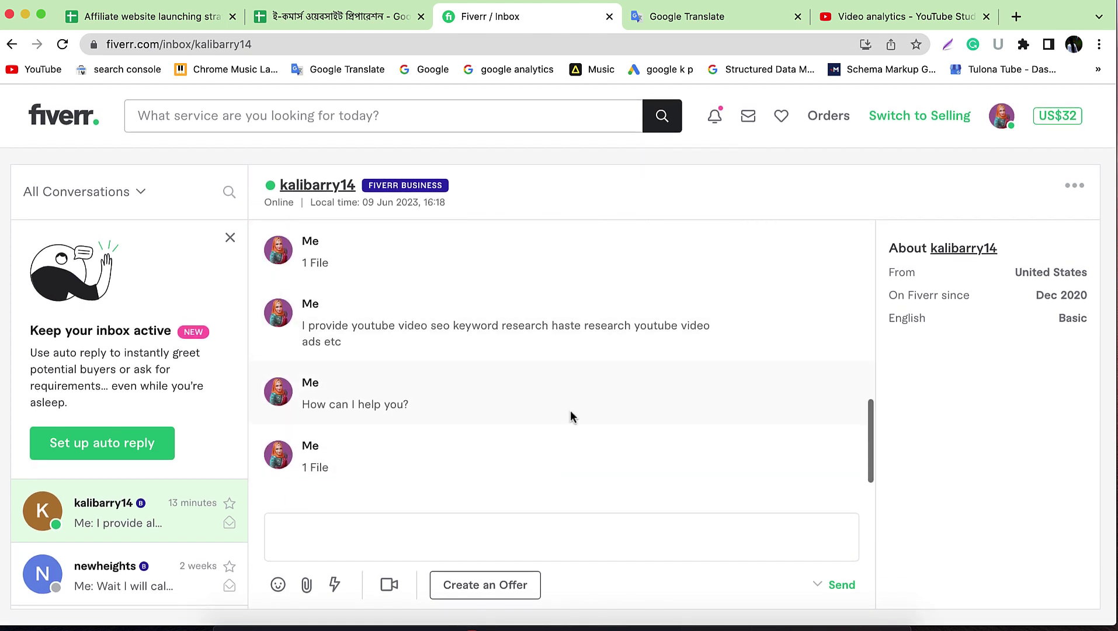
pyautogui.scroll(-5, 570, 410)
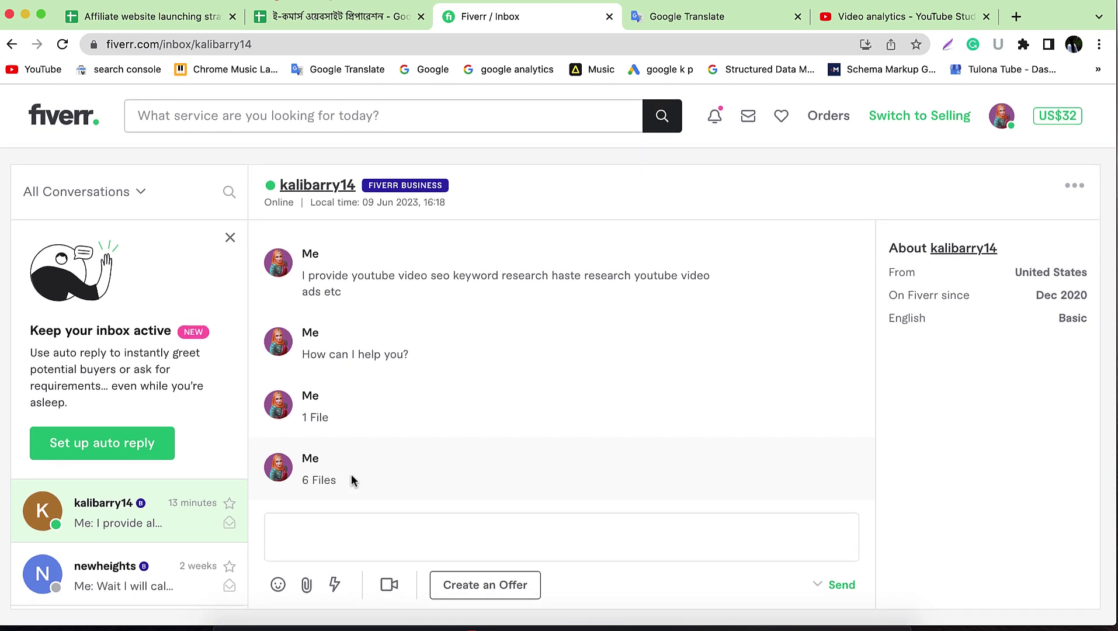
pyautogui.scroll(5, 351, 473)
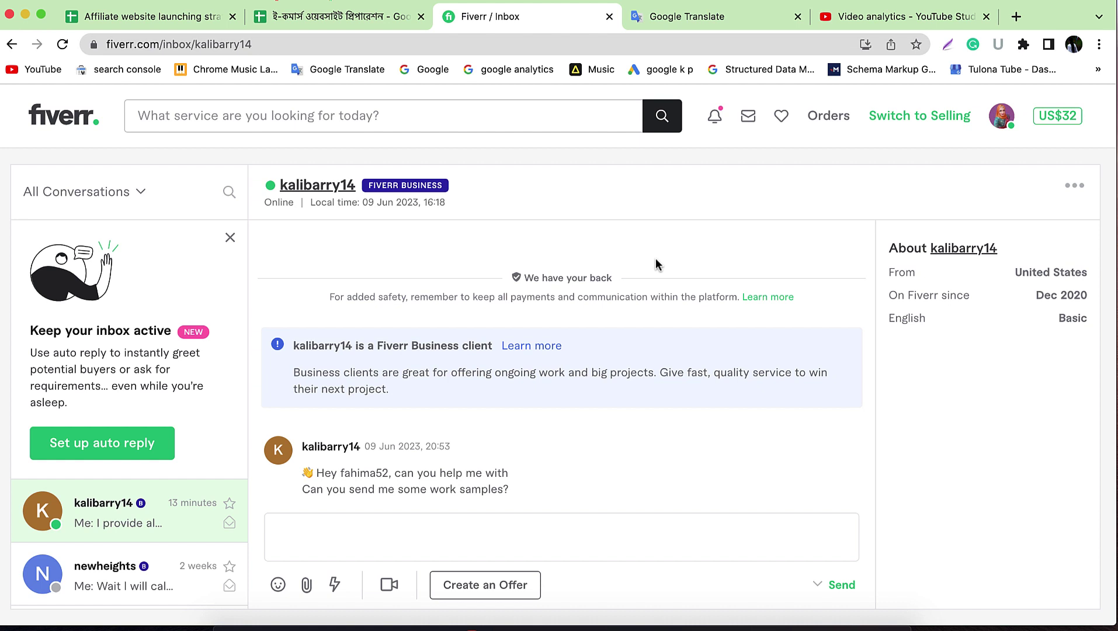
# Step: Reload the client conversation and examine the latest messages and shared sample files
pyautogui.press('super+r')
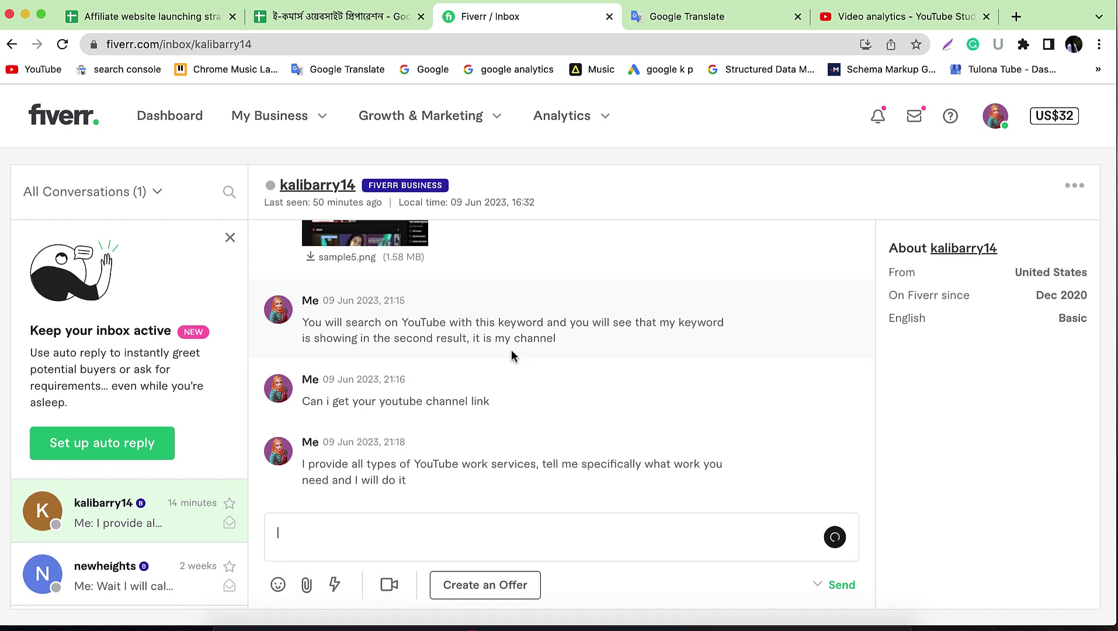
pyautogui.scroll(5, 511, 349)
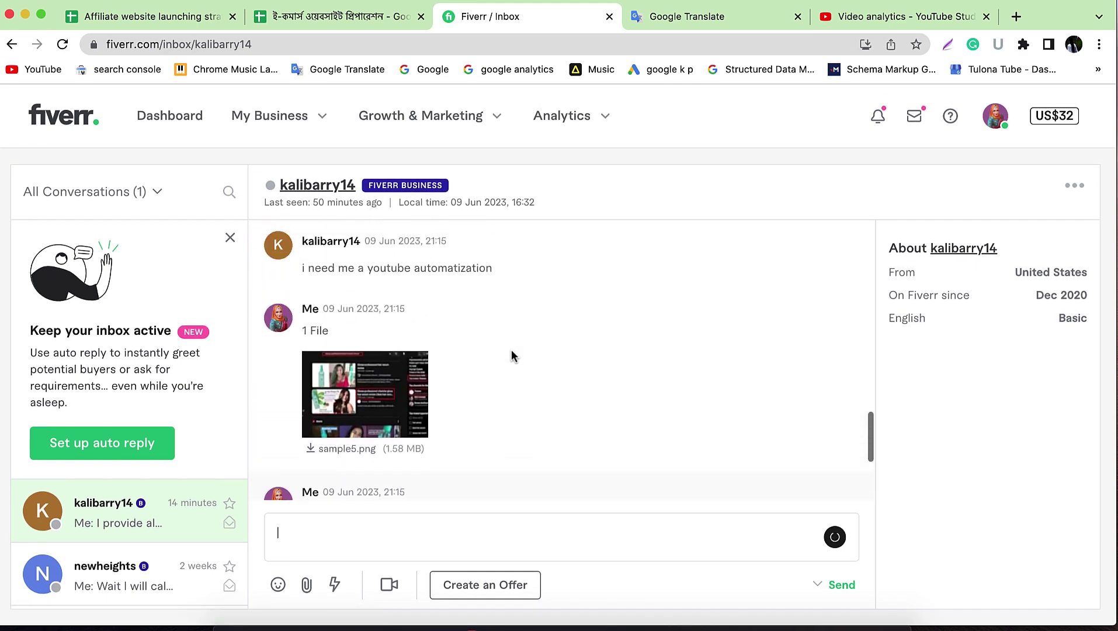
pyautogui.scroll(-2, 511, 349)
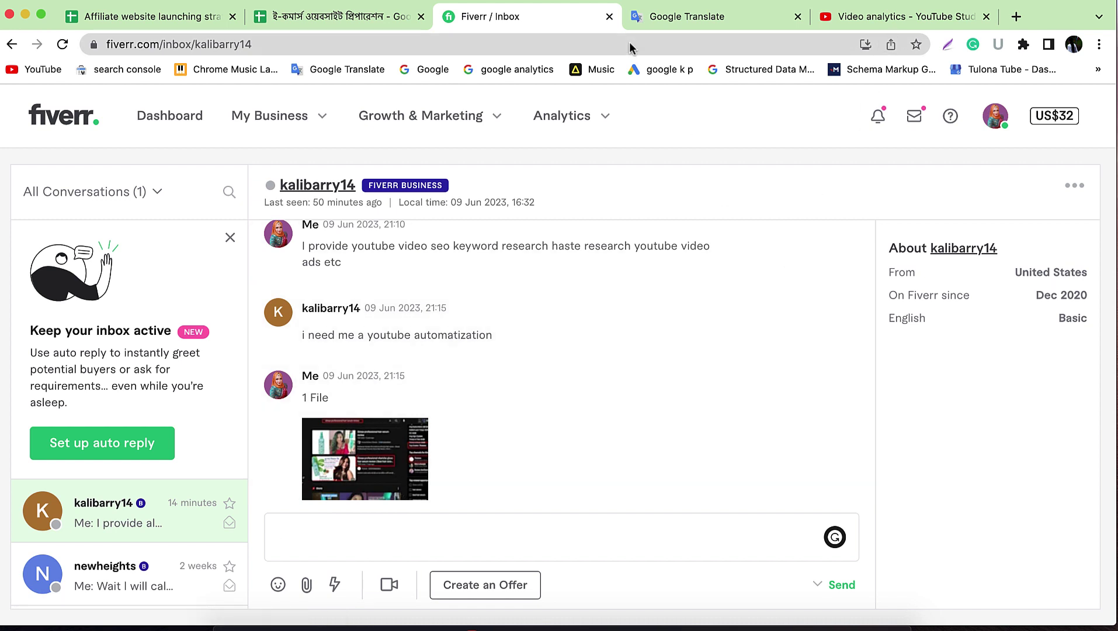
pyautogui.click(995, 117)
pyautogui.click(890, 228)
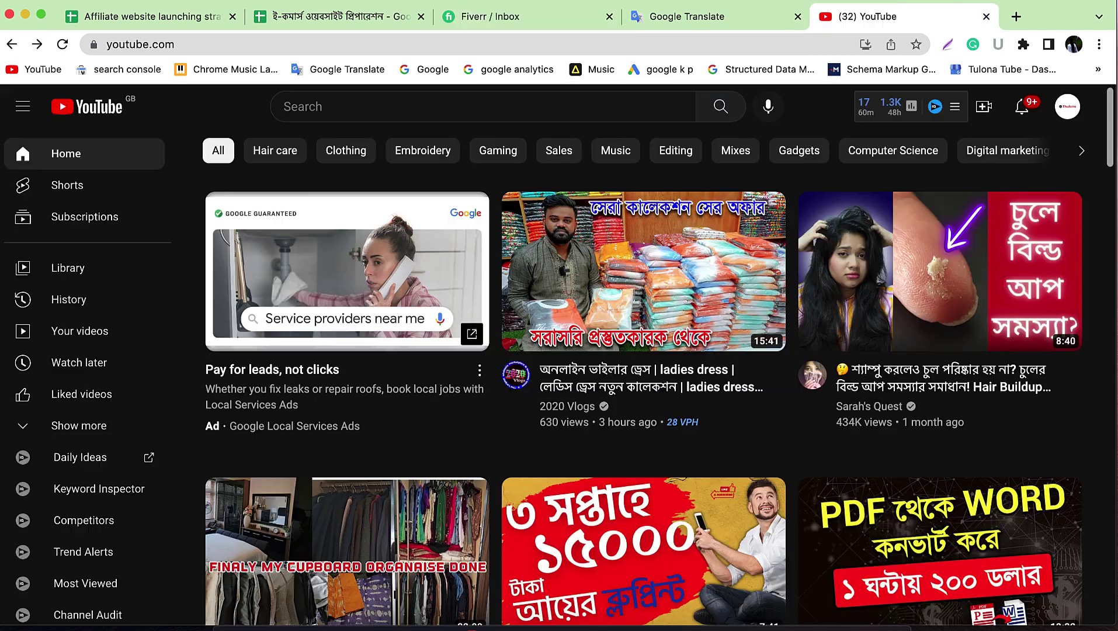
# Step: Switch to YouTube and search for "streax professional hair serum review"
pyautogui.click(591, 106)
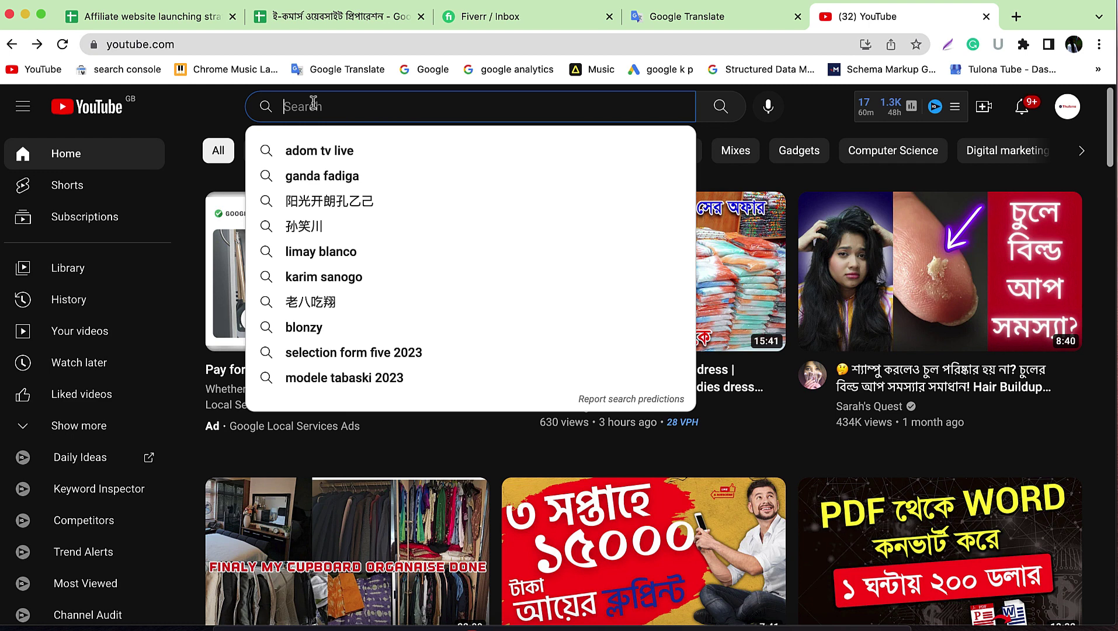
pyautogui.write('streax professional hair serum review')
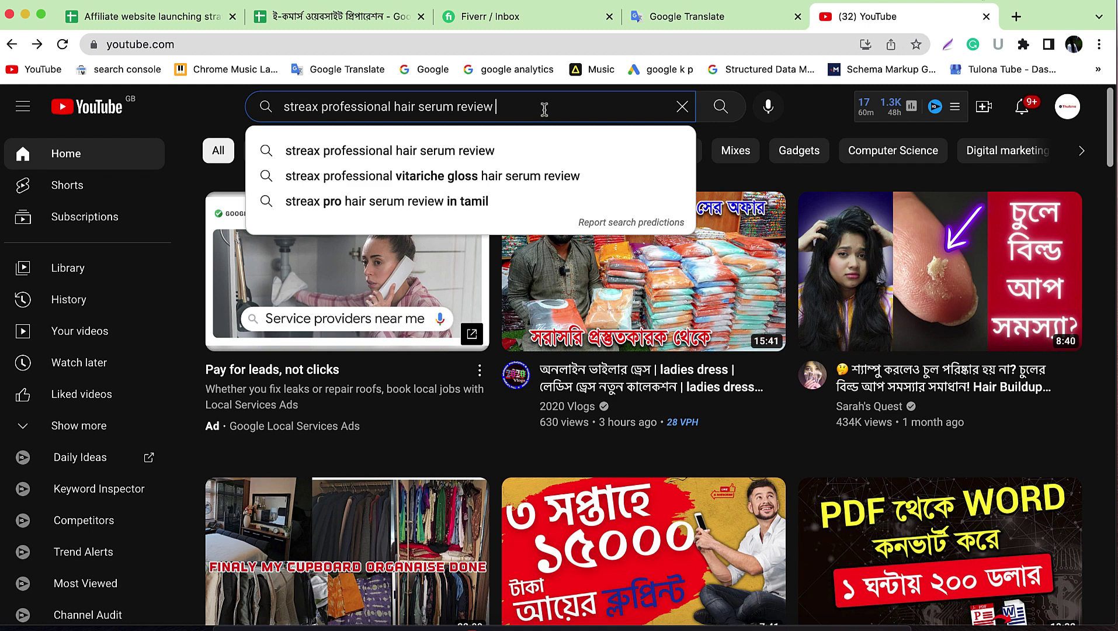
pyautogui.press('Return')
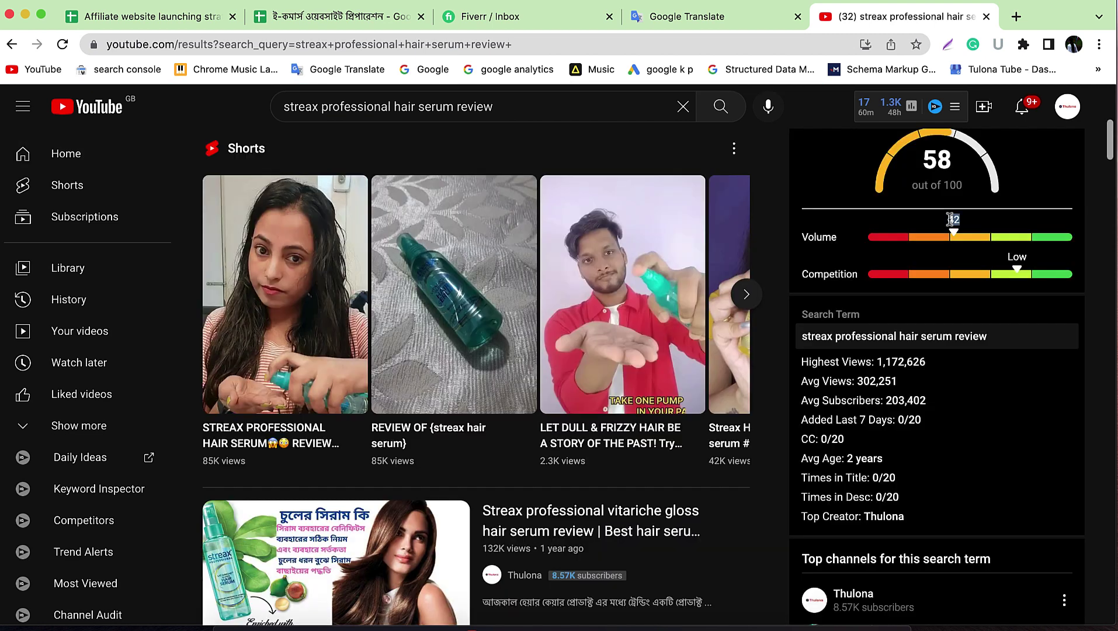
# Step: Examine the keyword's volume and competition scores, the top channels and the highest-ranked regular videos
pyautogui.doubleClick(820, 235)
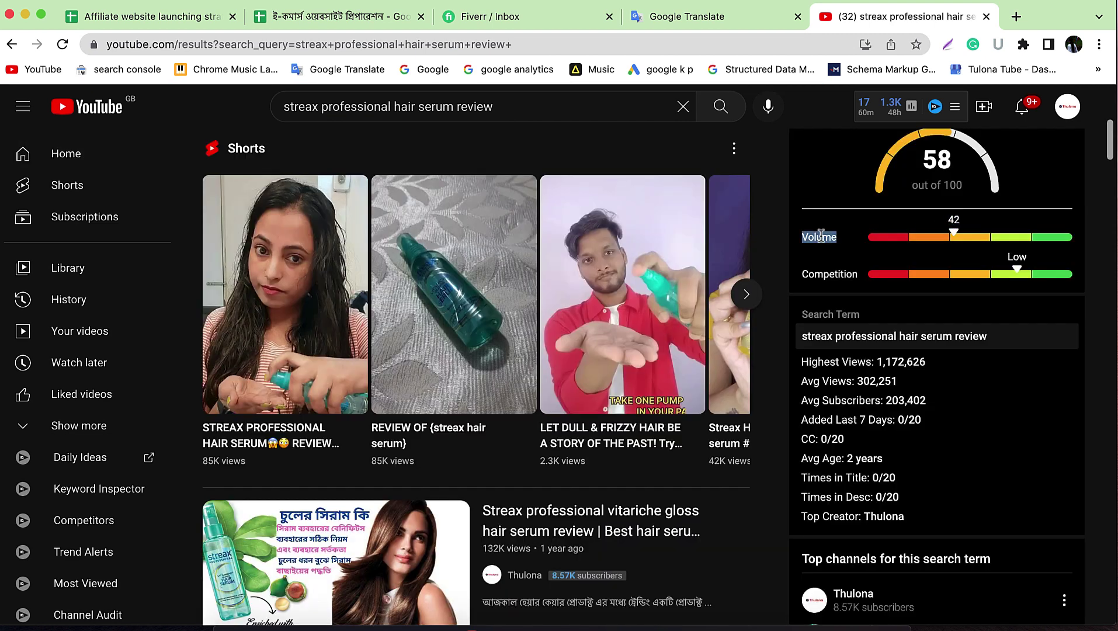
pyautogui.doubleClick(1016, 257)
pyautogui.doubleClick(835, 273)
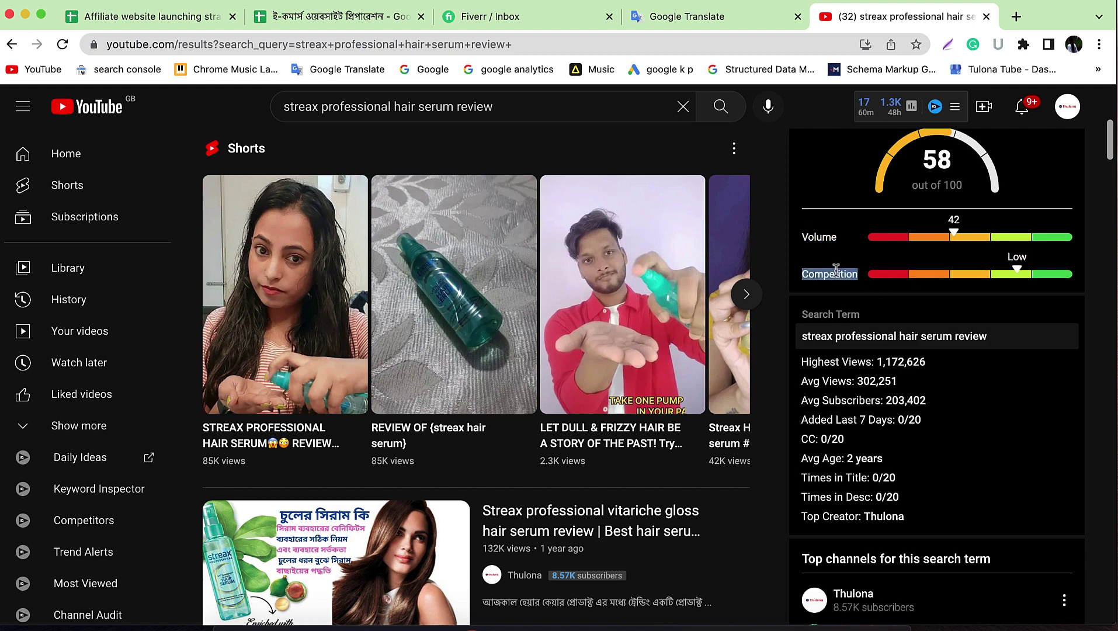
pyautogui.scroll(-2, 704, 446)
pyautogui.scroll(-2, 703, 446)
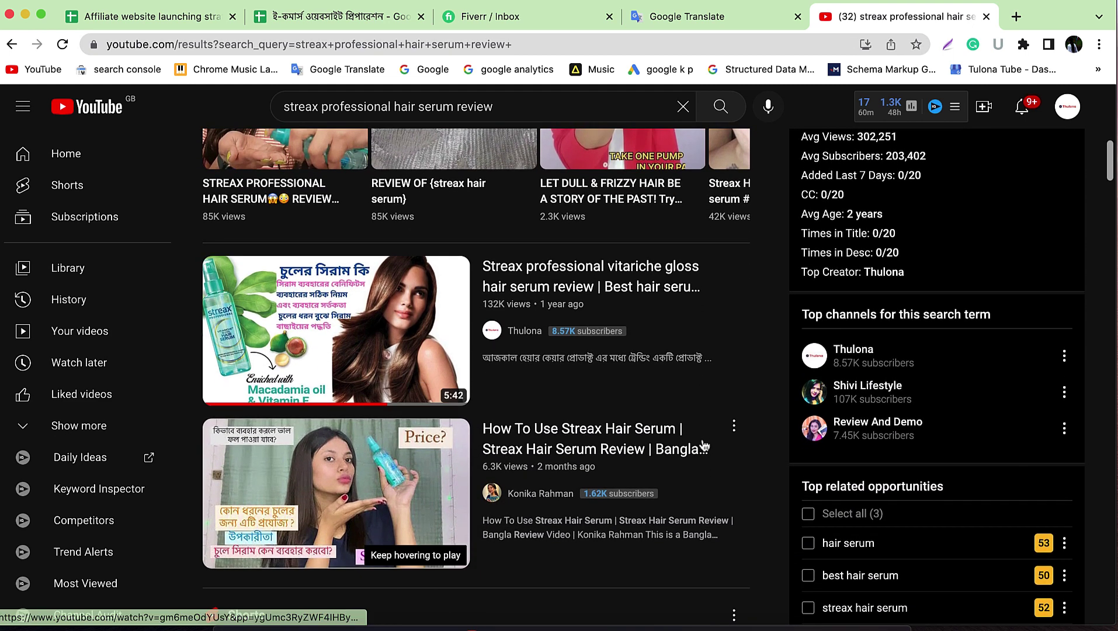
pyautogui.moveTo(431, 322)
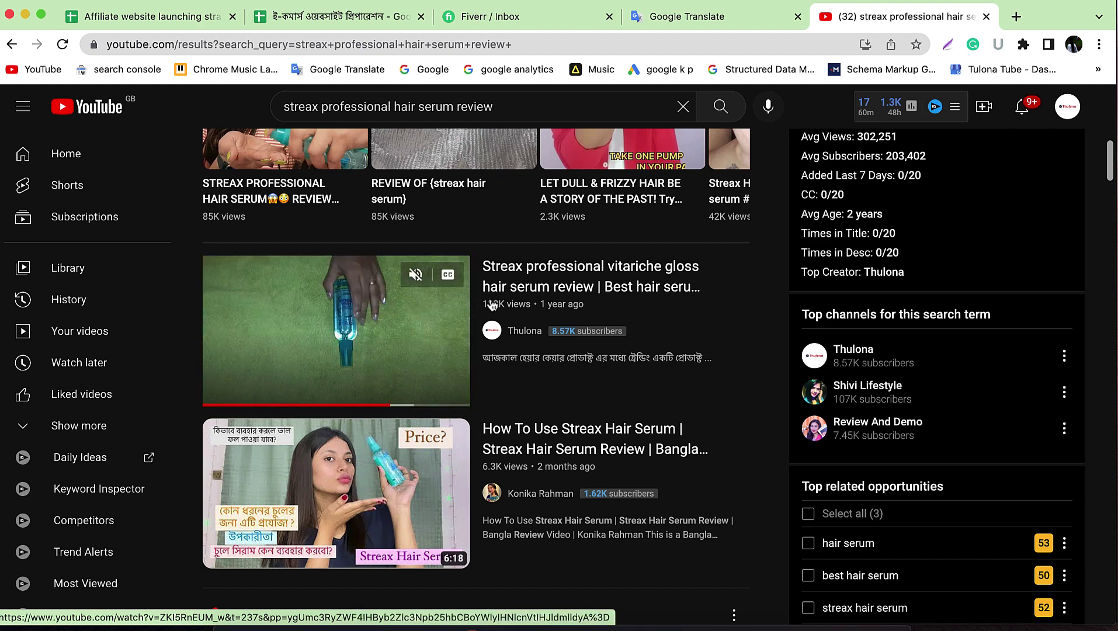
# Step: Capture the results page with Lightshot and draw red rectangles around the search term, the first video's title and its channel line
pyautogui.hotkey('alt', 'shift', 's')
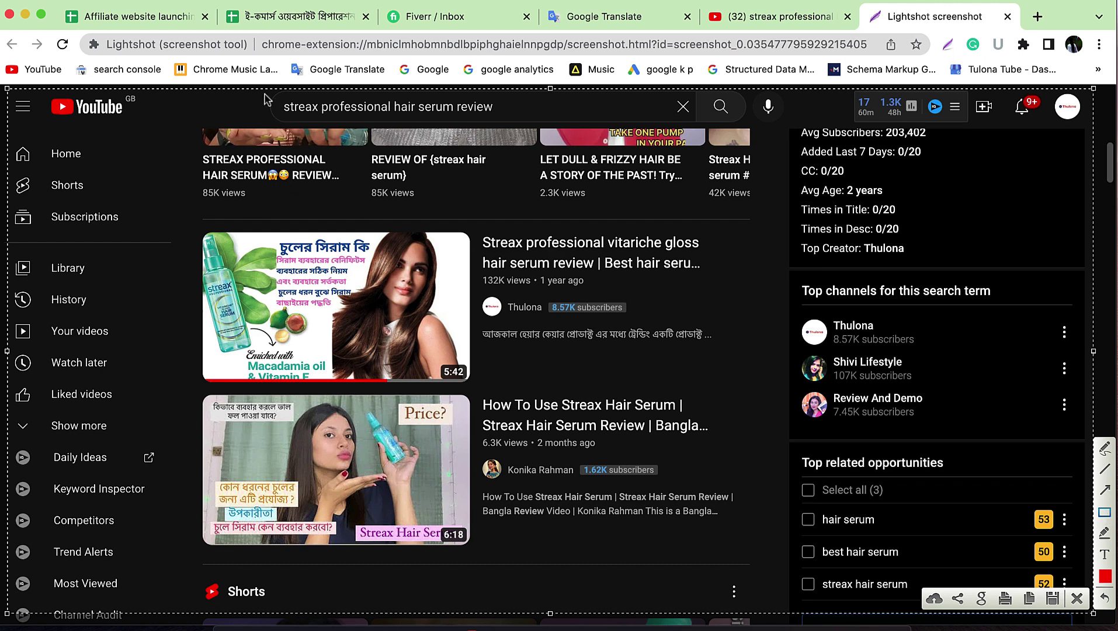
pyautogui.moveTo(264, 94)
pyautogui.mouseDown()
pyautogui.moveTo(346, 115)
pyautogui.moveTo(524, 124)
pyautogui.mouseUp()
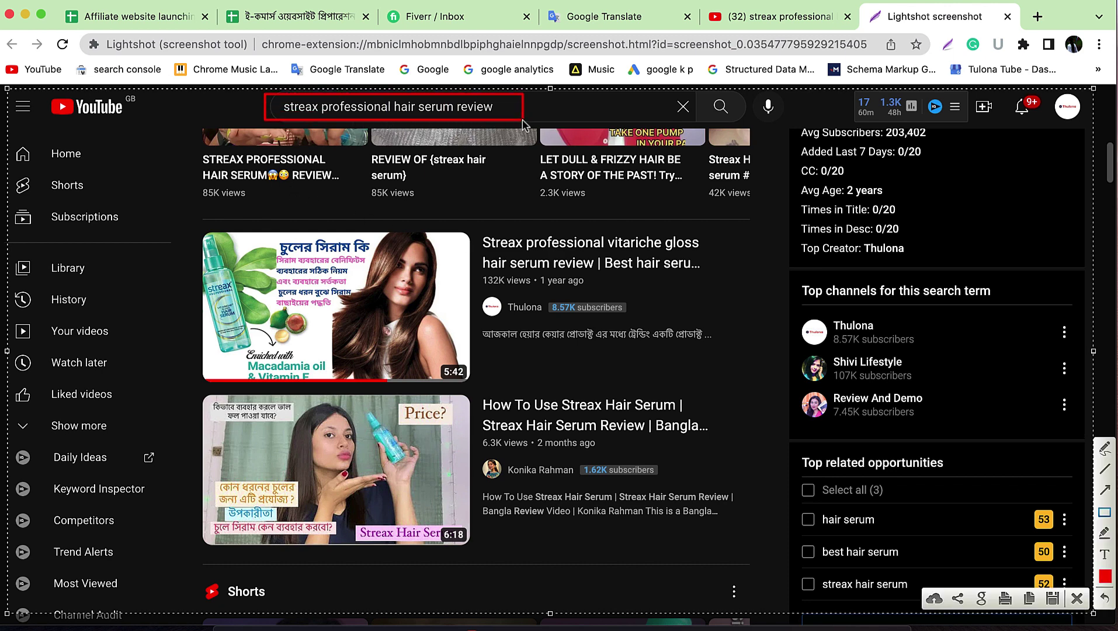
pyautogui.moveTo(473, 222); pyautogui.dragTo(723, 293)
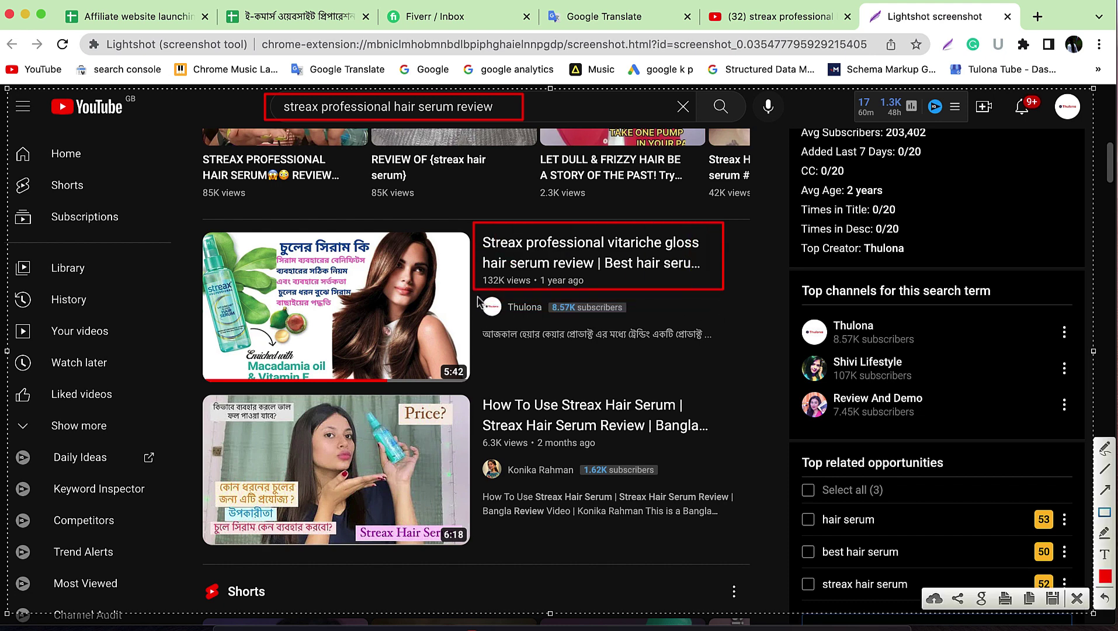
pyautogui.moveTo(478, 297); pyautogui.dragTo(666, 319)
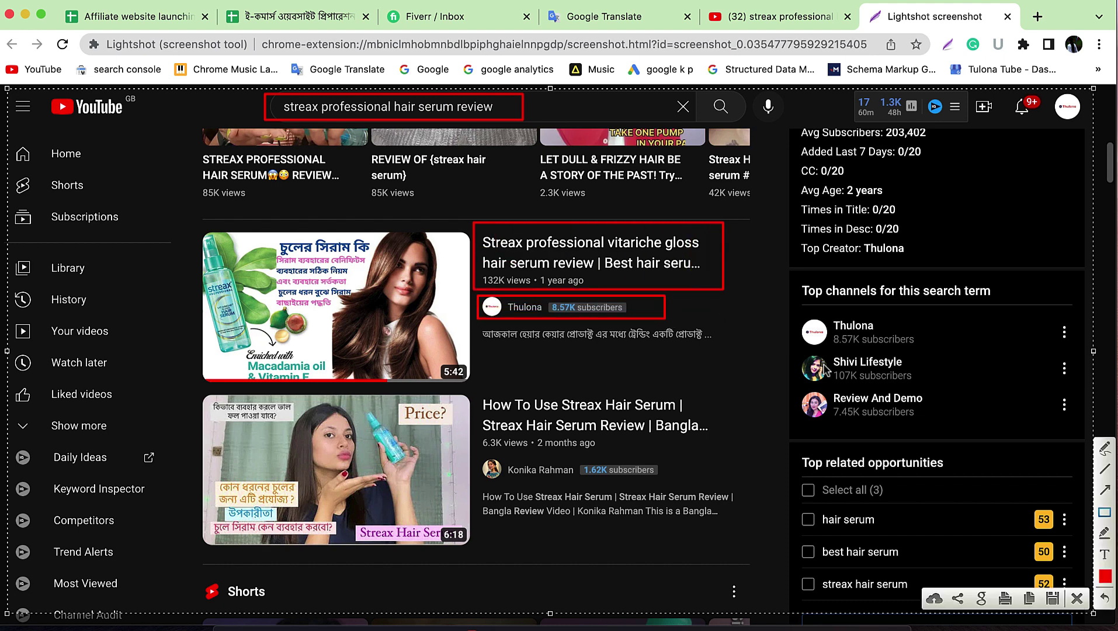
# Step: Draw a red arrow to the first video's subscriber count and rectangles around the Top Creator line and the first top channel
pyautogui.click(1105, 489)
pyautogui.moveTo(542, 388); pyautogui.dragTo(556, 312)
pyautogui.moveTo(788, 229); pyautogui.dragTo(928, 263)
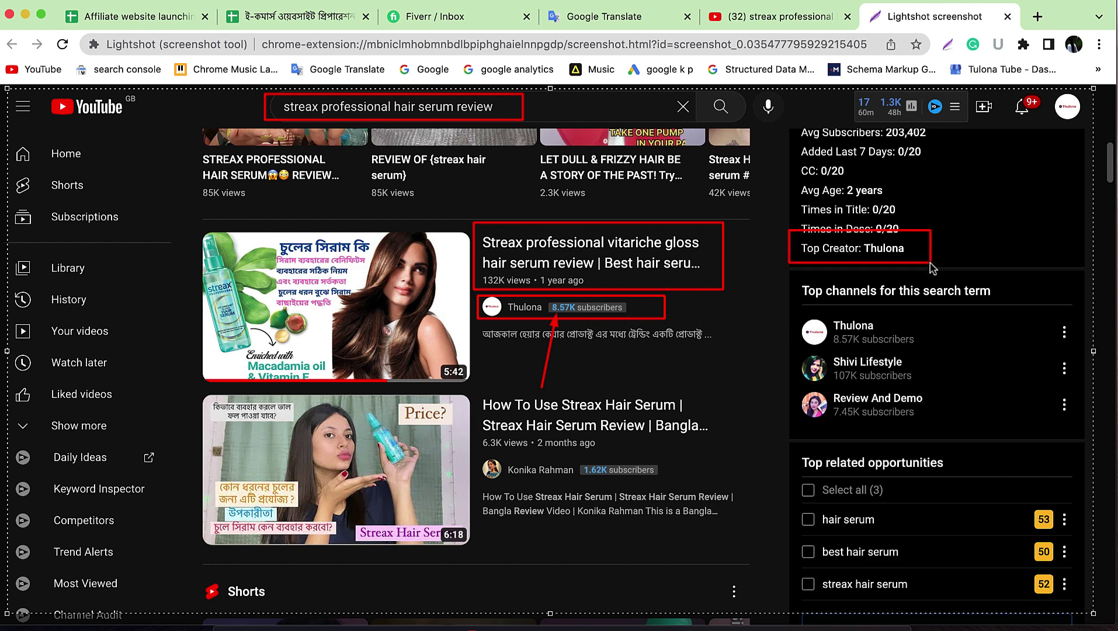
pyautogui.moveTo(785, 303); pyautogui.dragTo(945, 349)
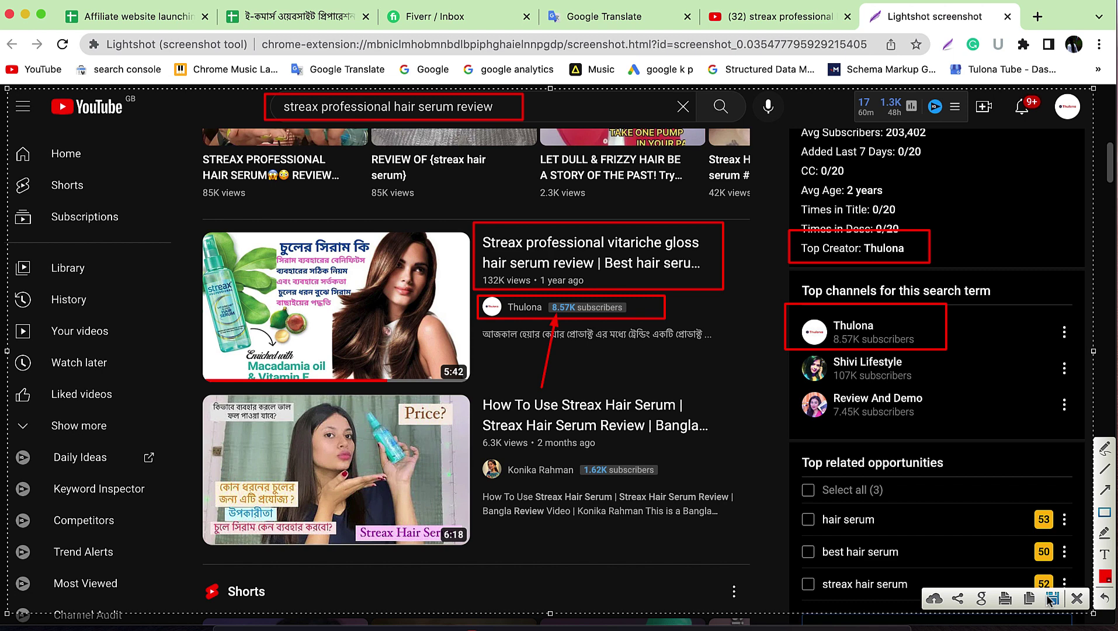
# Step: Save the annotated screenshot as "Sample work1" in the Downloads folder and dismiss the download notice
pyautogui.click(1051, 599)
pyautogui.write('Sample work')
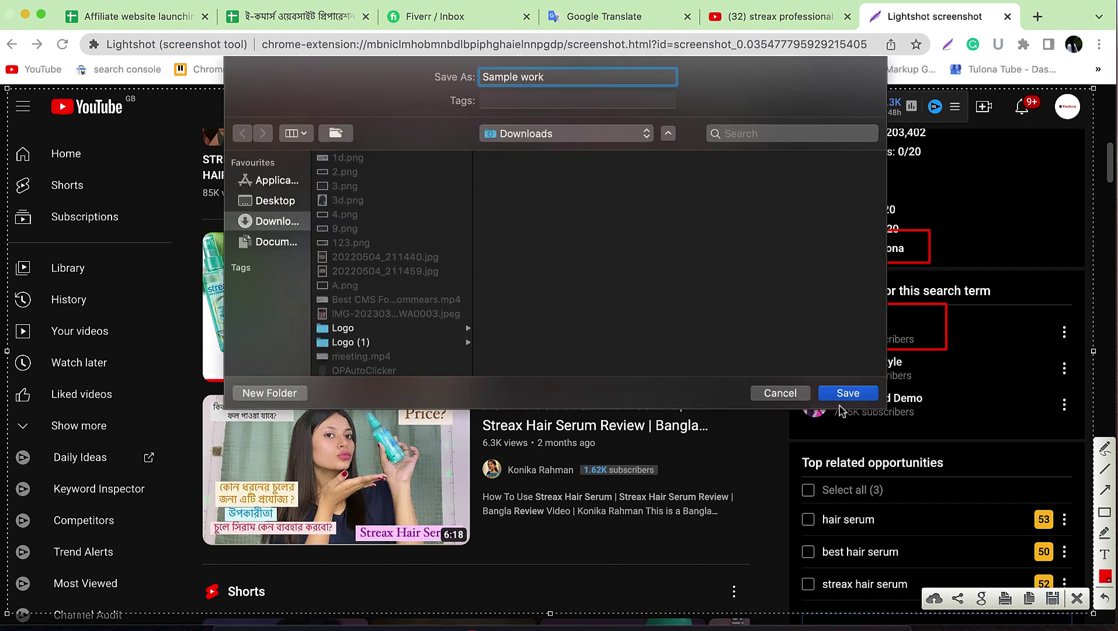
pyautogui.write('1')
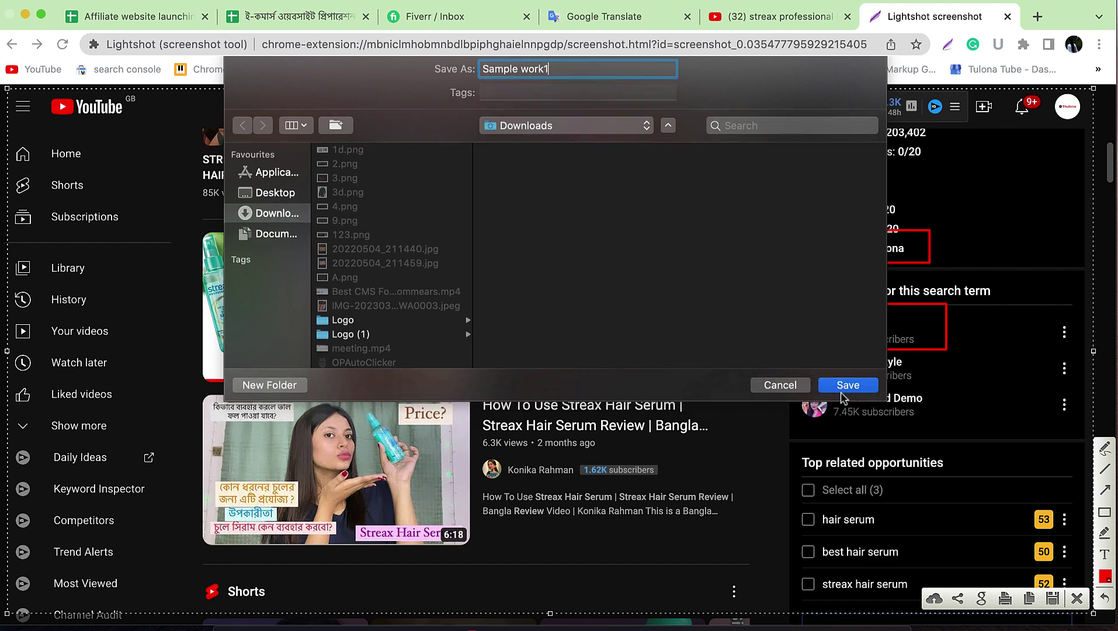
pyautogui.press('Return')
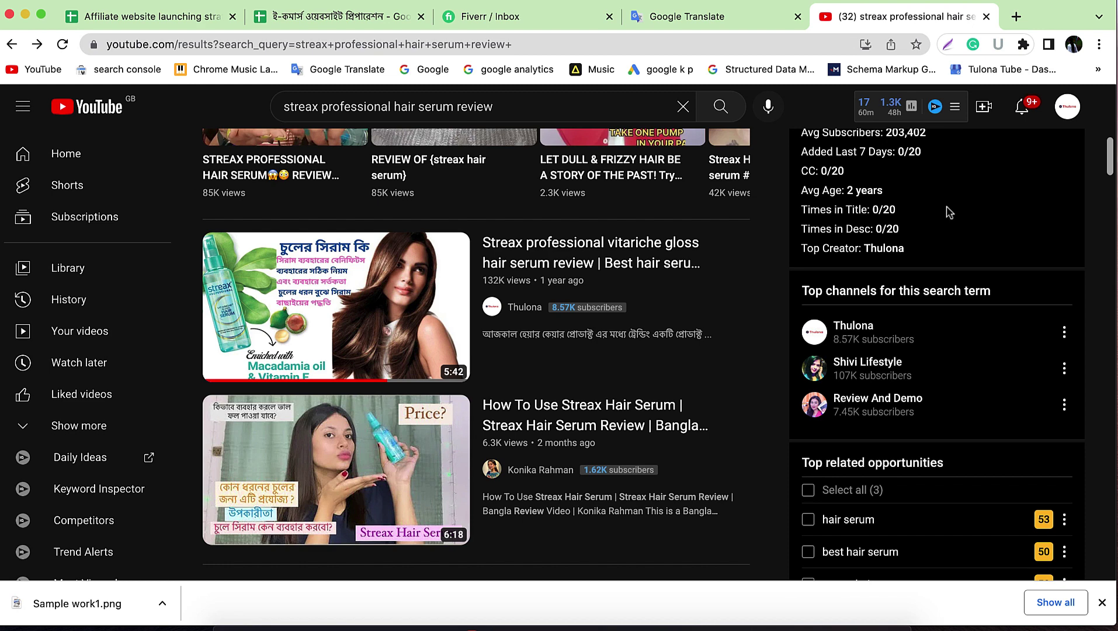
pyautogui.click(1100, 604)
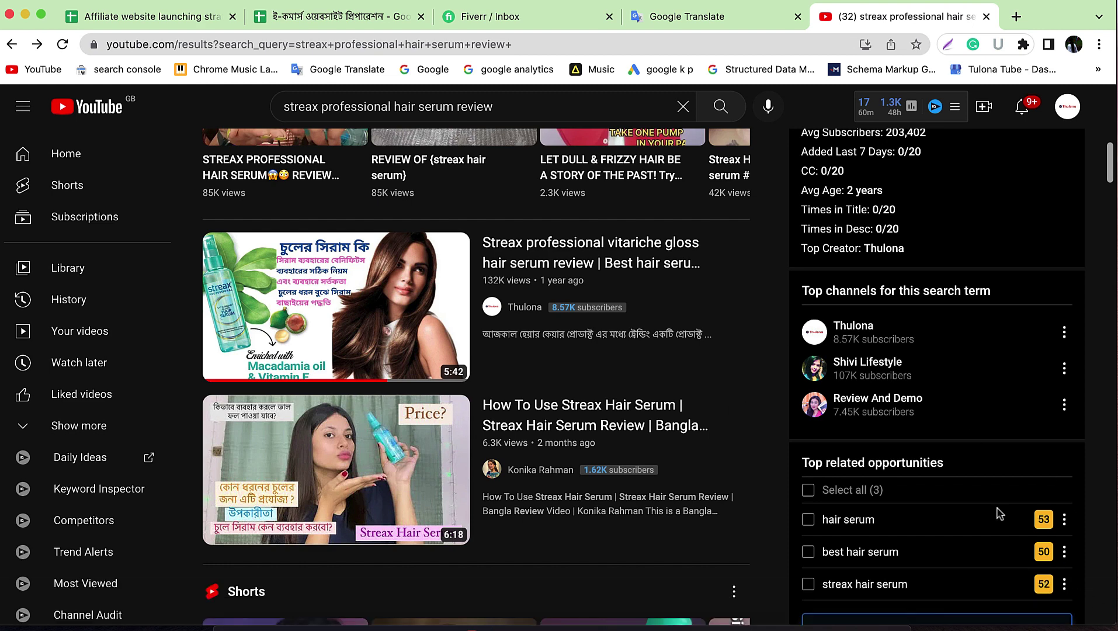
# Step: Open the first video result, the Streax professional vitariche gloss hair serum review, at its vidIQ SEO statistics
pyautogui.click(337, 287)
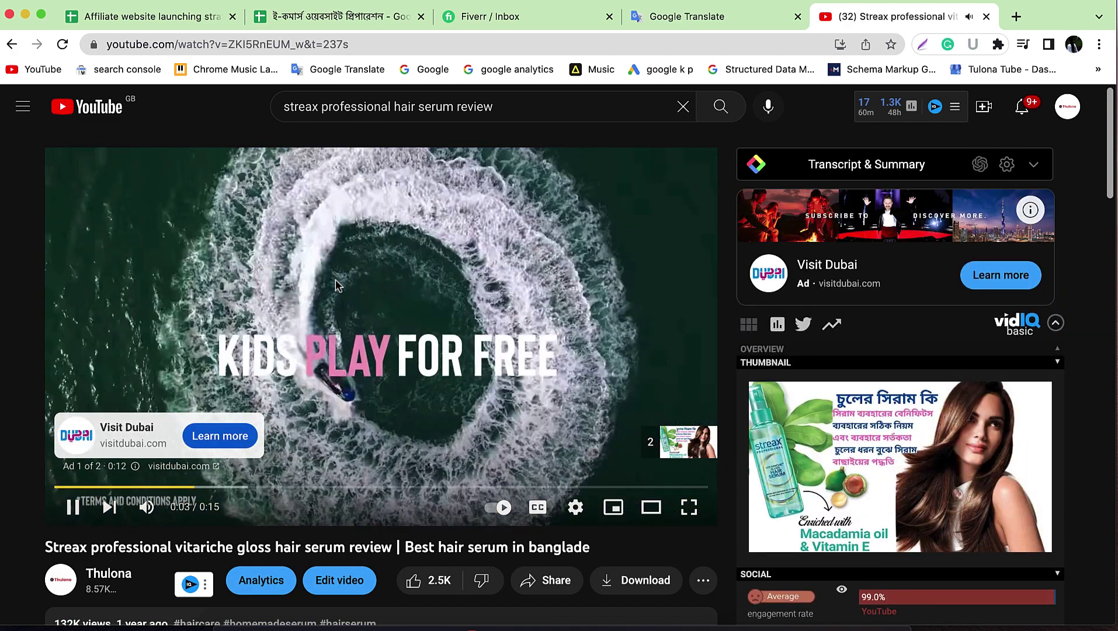
pyautogui.scroll(-2, 335, 279)
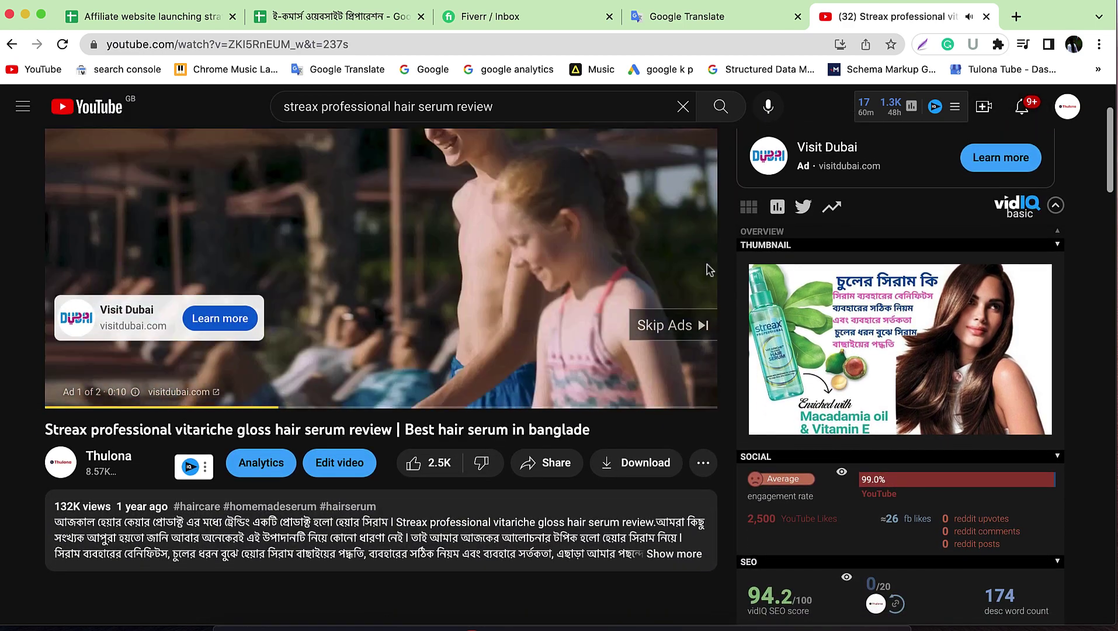
pyautogui.scroll(-5, 709, 270)
# Step: Capture the video page with Lightshot and draw a red rectangle around the vidIQ SEO score
pyautogui.click(949, 46)
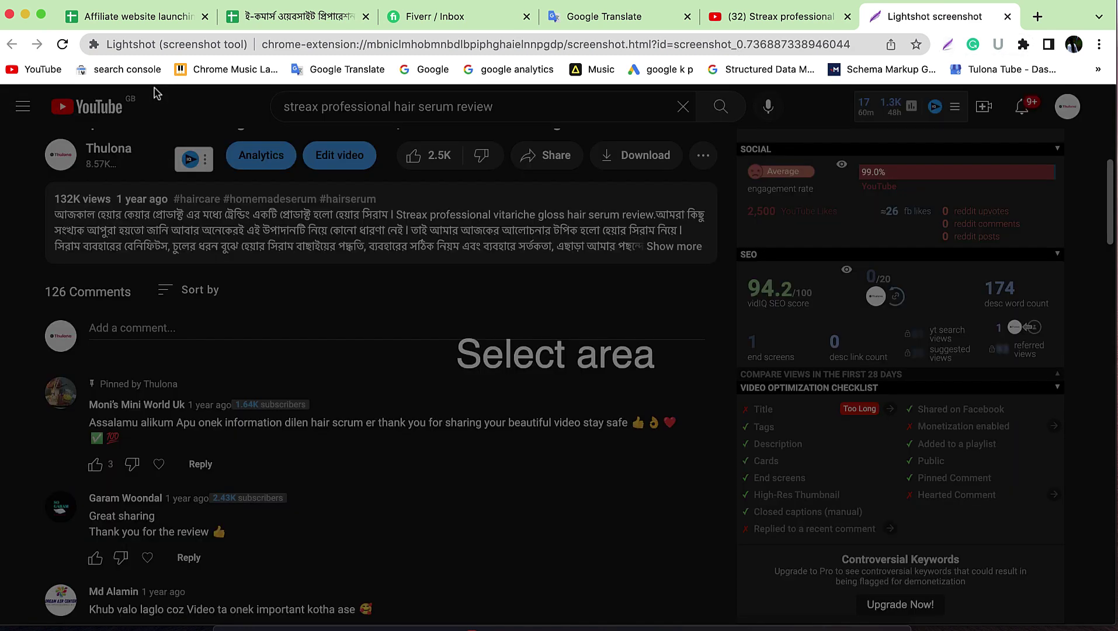
pyautogui.moveTo(7, 127); pyautogui.dragTo(1098, 615)
pyautogui.moveTo(734, 267); pyautogui.dragTo(828, 319)
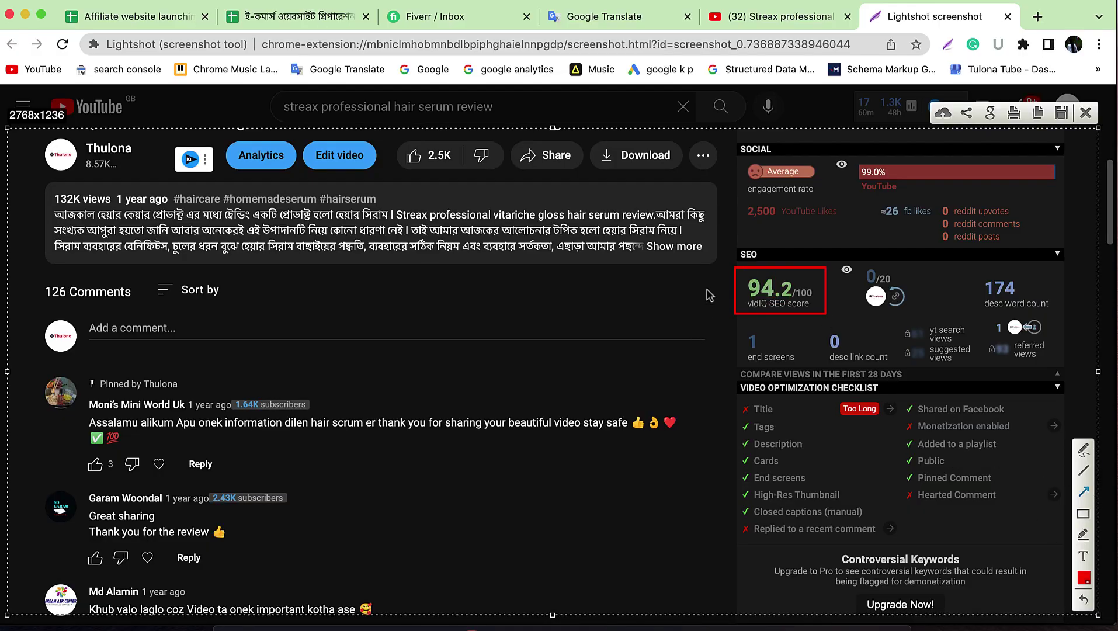
# Step: Draw red rectangles around the comment count and video optimization checklist, and save the screenshot as "Sample work2" in the Downloads folder
pyautogui.moveTo(708, 290); pyautogui.dragTo(738, 258)
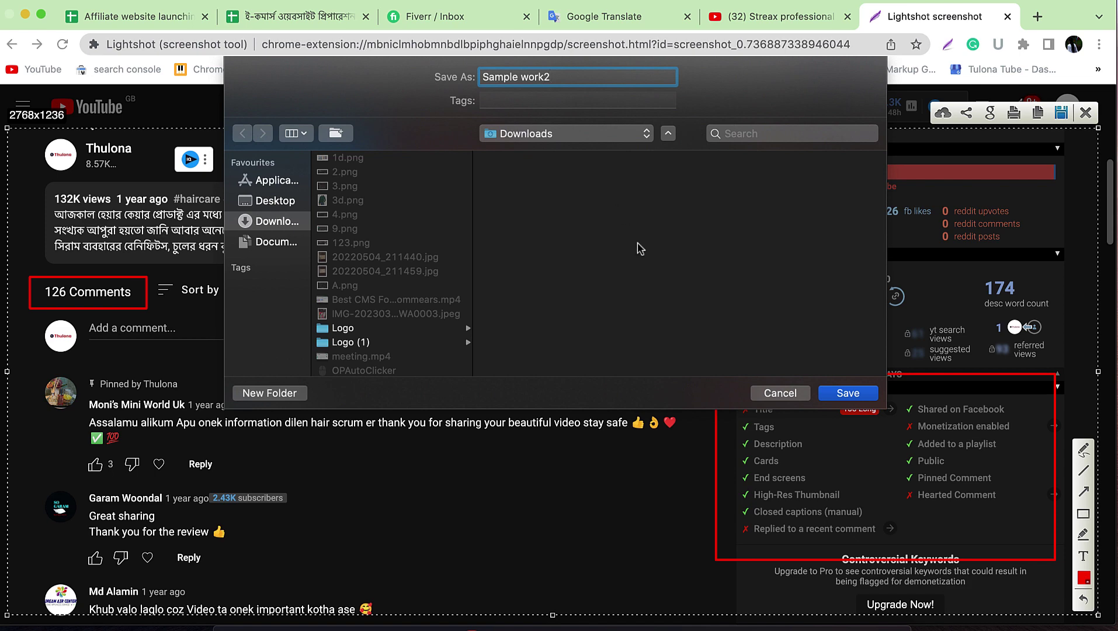
pyautogui.click(859, 397)
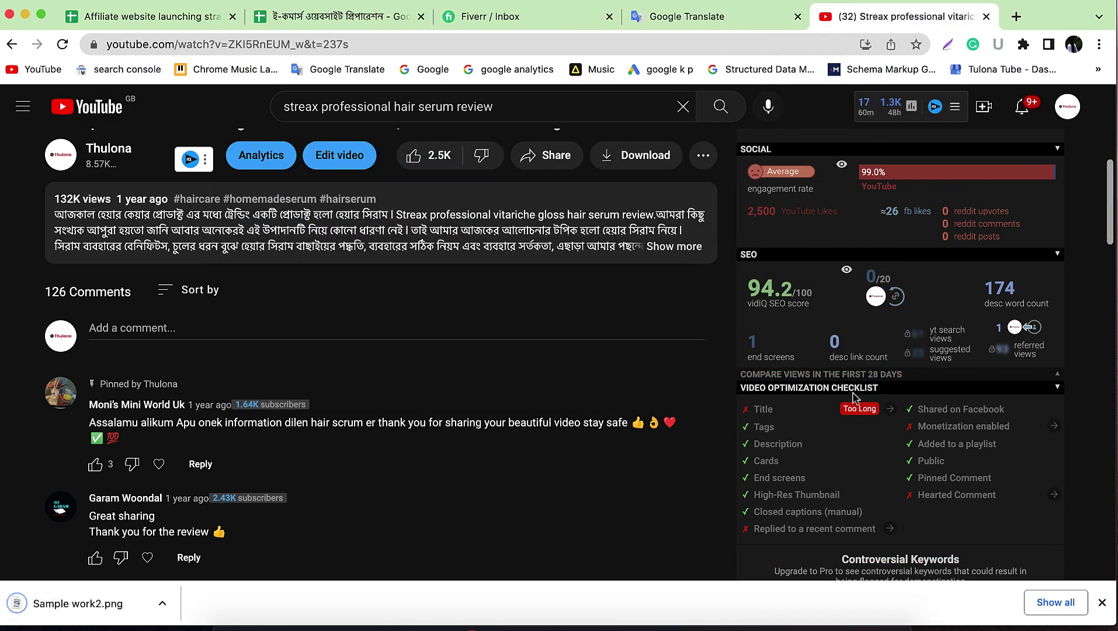
# Step: Capture the channel stats and video tags with Lightshot, box the 30-day subscribers and ranked tags in red, and save as "Sample work 3"
pyautogui.scroll(-5, 854, 397)
pyautogui.scroll(-5, 855, 398)
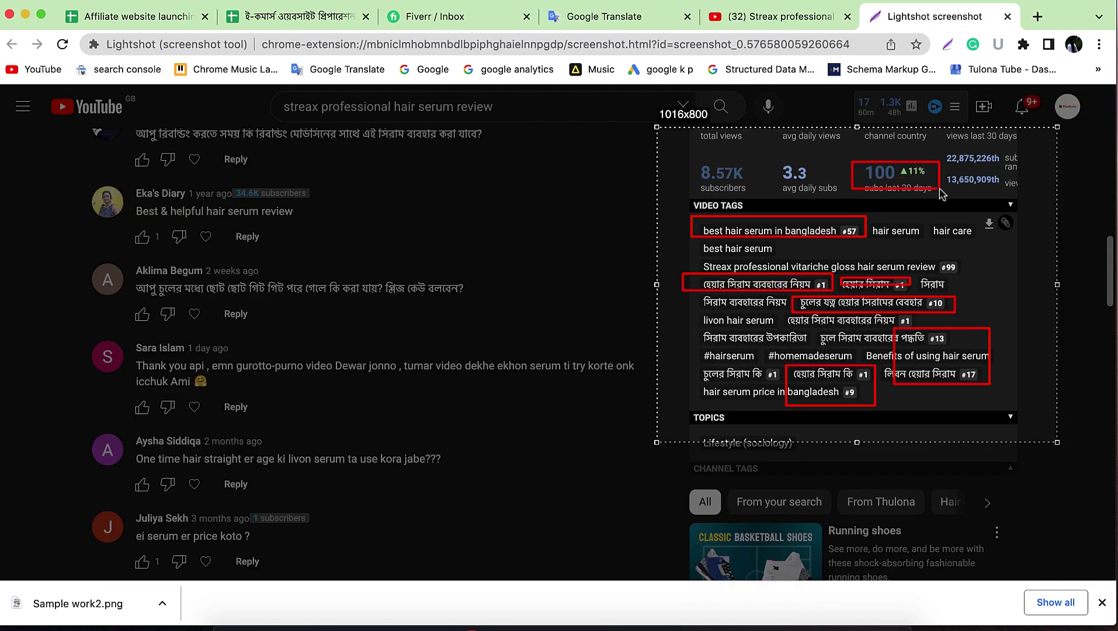
pyautogui.moveTo(926, 195); pyautogui.dragTo(950, 200)
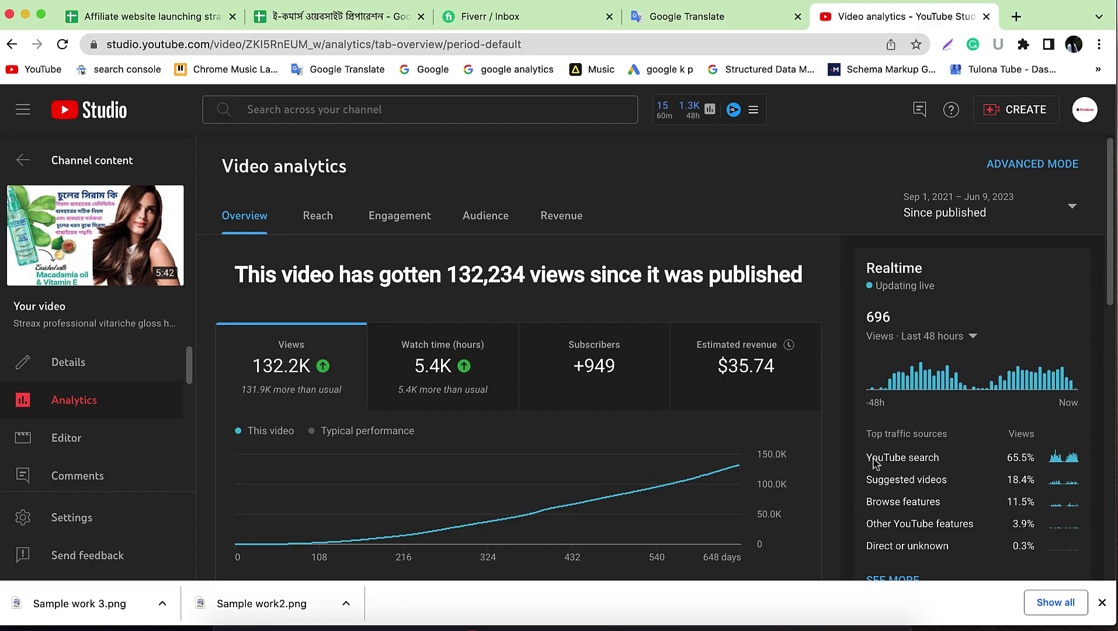
# Step: Capture the video analytics overview with Lightshot and draw red rectangles around the YouTube search traffic row and the realtime 48-hour views
pyautogui.click(947, 45)
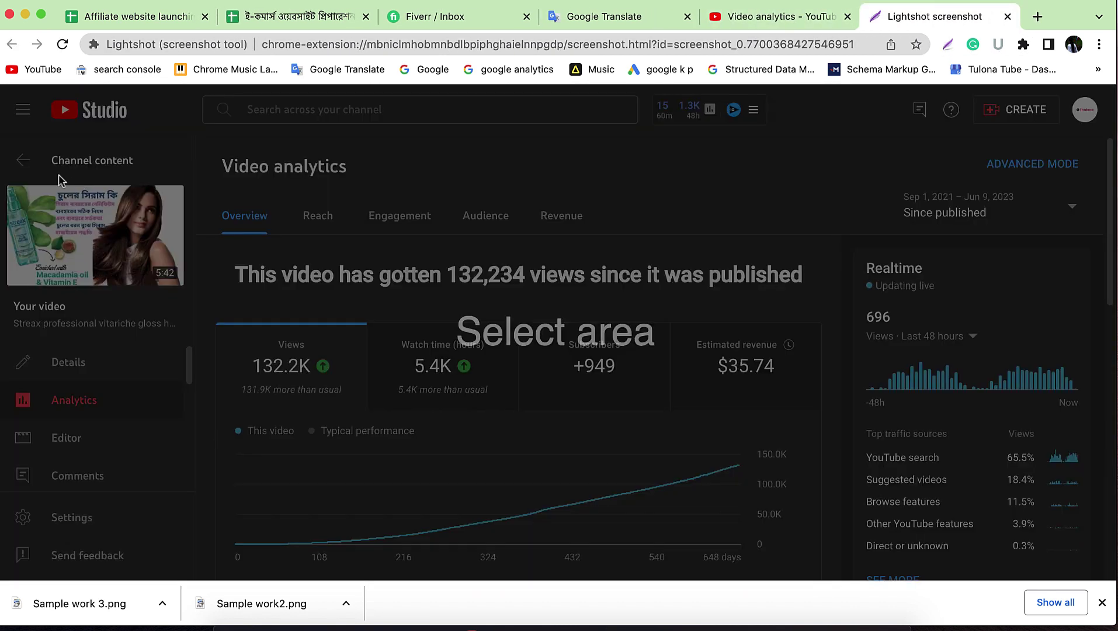
pyautogui.moveTo(6, 92)
pyautogui.mouseDown()
pyautogui.moveTo(694, 452)
pyautogui.moveTo(1024, 563)
pyautogui.moveTo(1109, 499)
pyautogui.moveTo(1089, 558)
pyautogui.moveTo(1106, 575)
pyautogui.moveTo(1100, 567)
pyautogui.mouseUp()
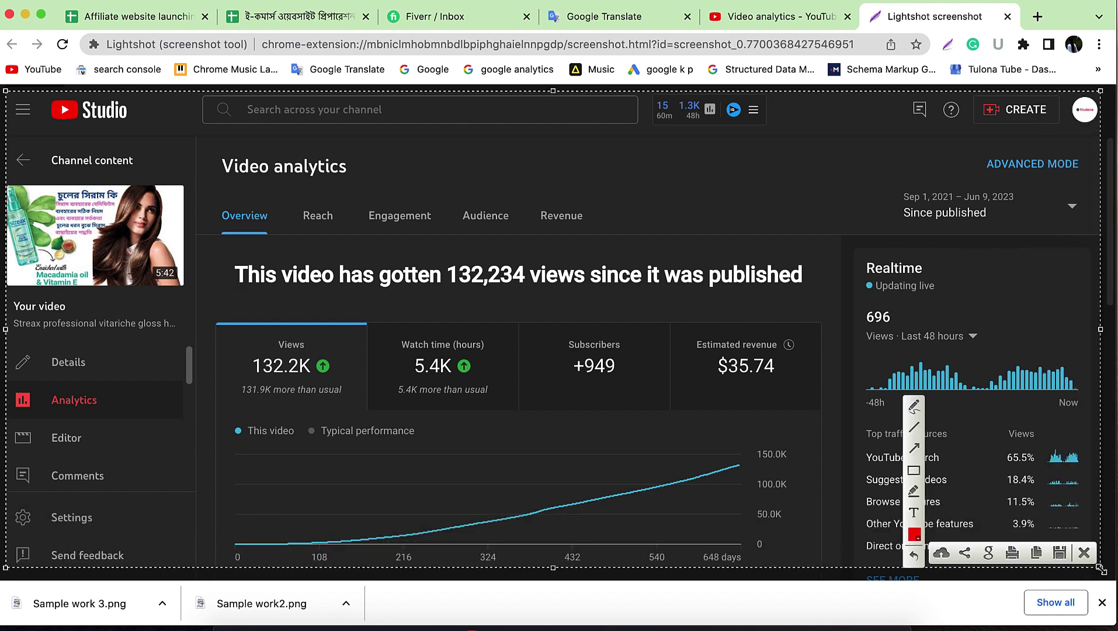
pyautogui.click(914, 473)
pyautogui.click(914, 472)
pyautogui.moveTo(854, 448); pyautogui.dragTo(1081, 473)
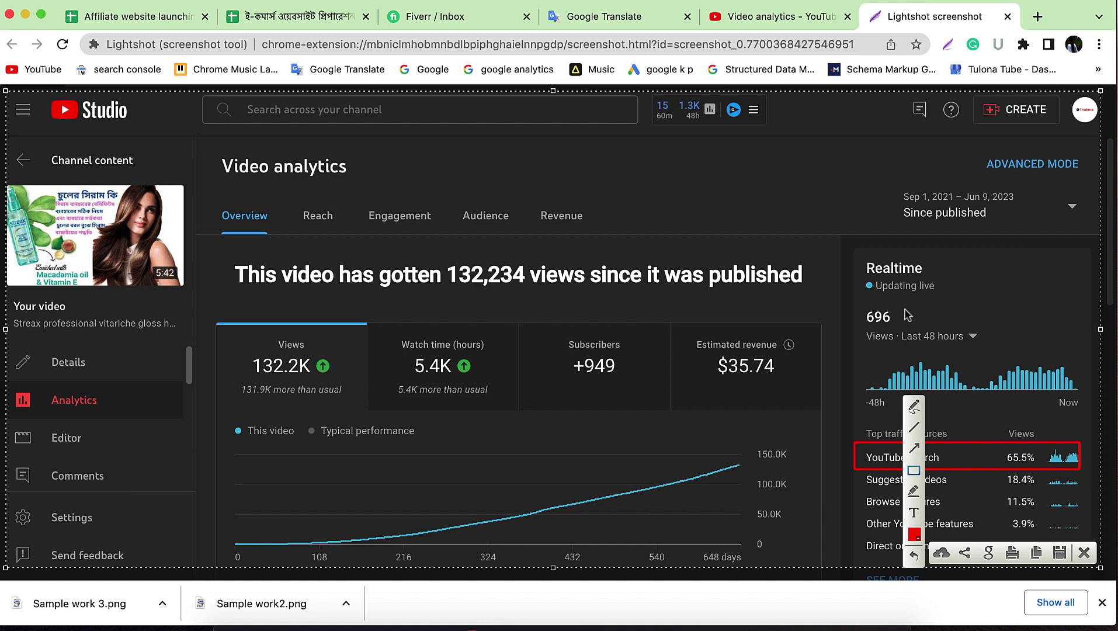
pyautogui.moveTo(835, 278); pyautogui.dragTo(989, 349)
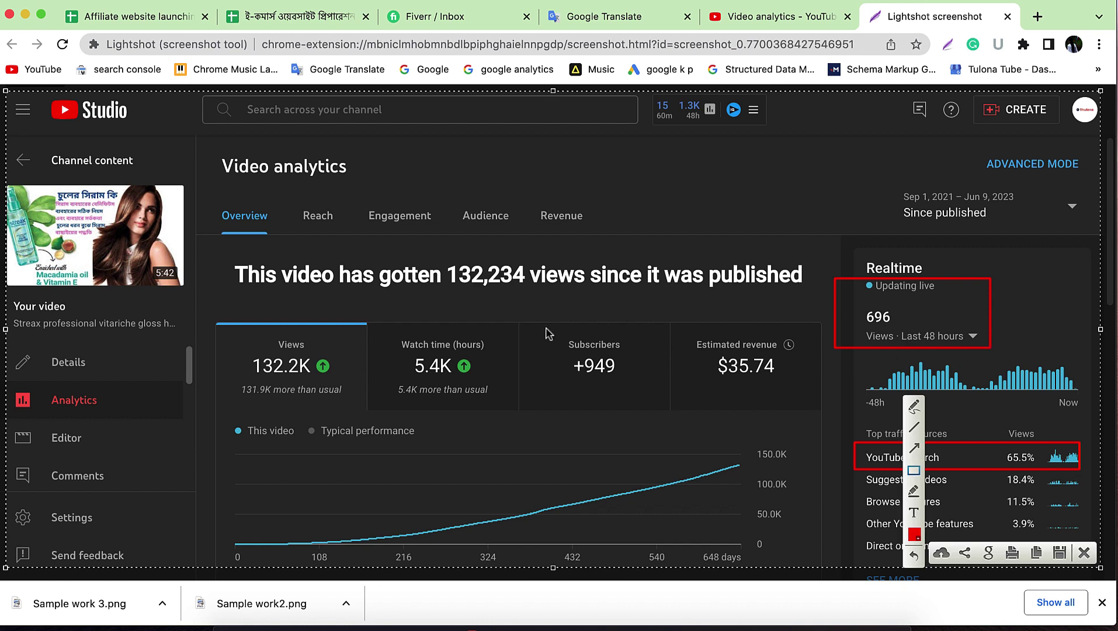
# Step: Draw red rectangles around the subscribers, watch time, views and estimated revenue figures, the total-views headline and the rising part of the graph
pyautogui.moveTo(547, 326); pyautogui.dragTo(632, 380)
pyautogui.moveTo(395, 333)
pyautogui.mouseDown()
pyautogui.moveTo(503, 402)
pyautogui.moveTo(499, 390)
pyautogui.mouseUp()
pyautogui.moveTo(233, 334); pyautogui.dragTo(346, 401)
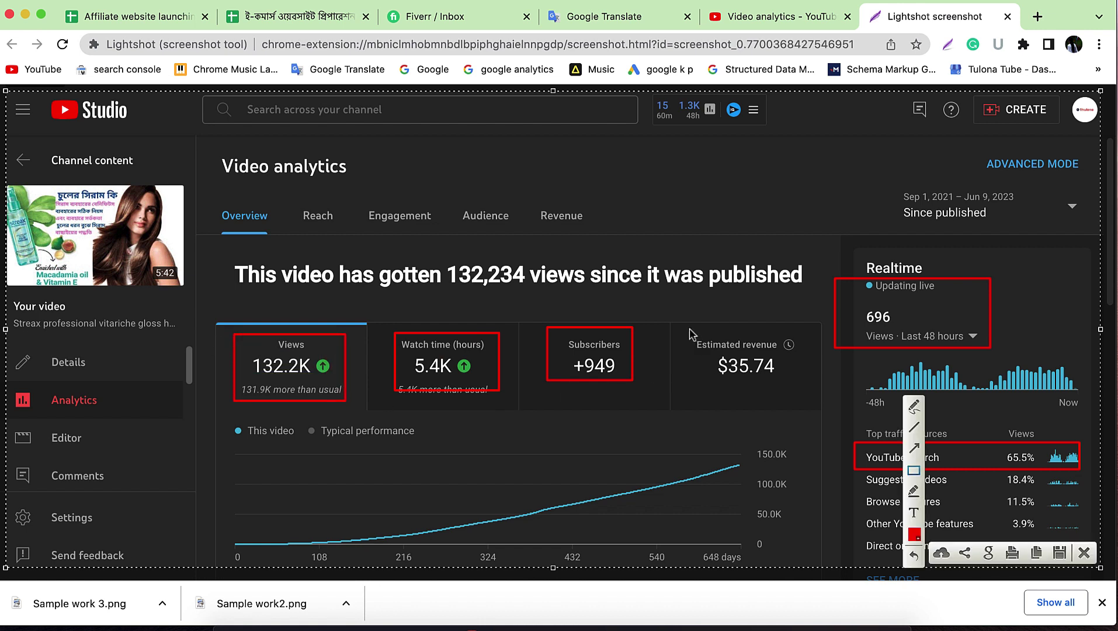
pyautogui.moveTo(689, 328); pyautogui.dragTo(804, 401)
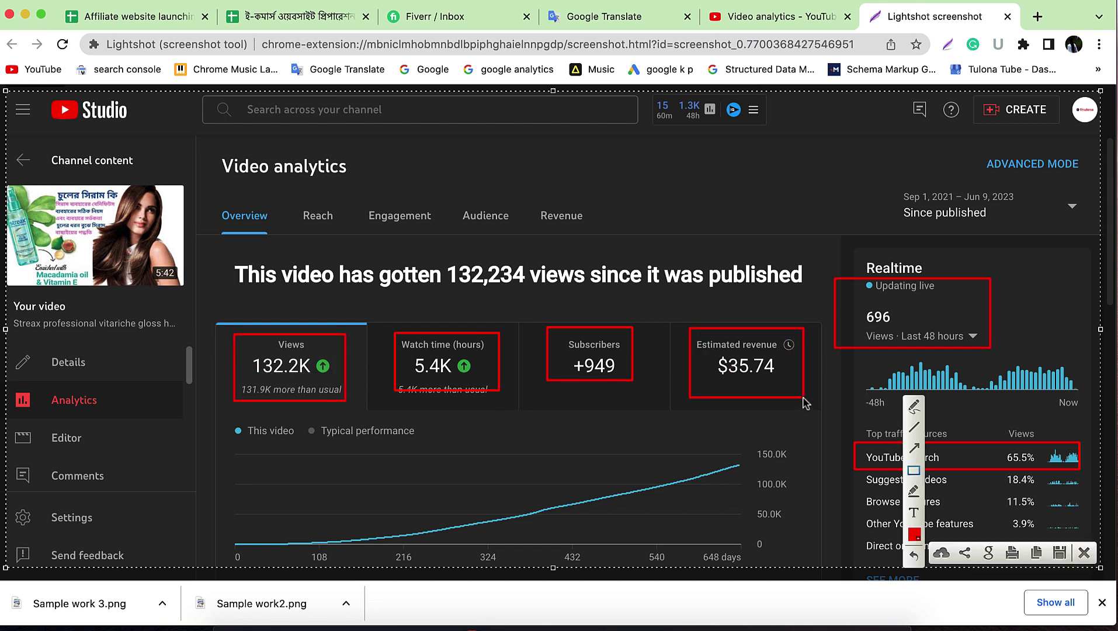
pyautogui.moveTo(220, 255); pyautogui.dragTo(827, 296)
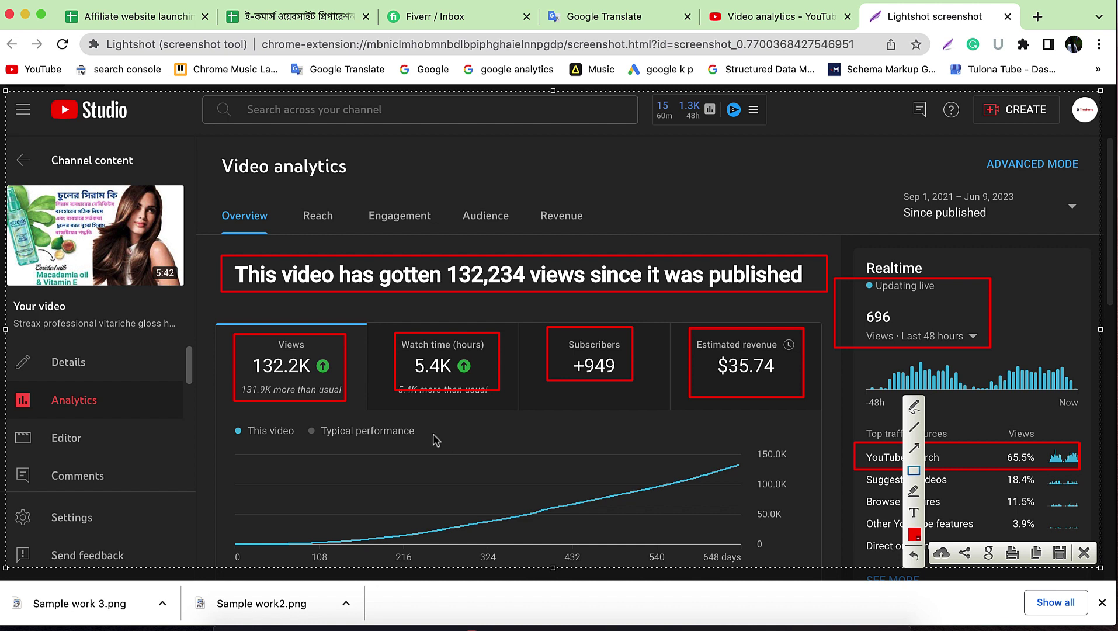
pyautogui.moveTo(434, 436); pyautogui.dragTo(809, 553)
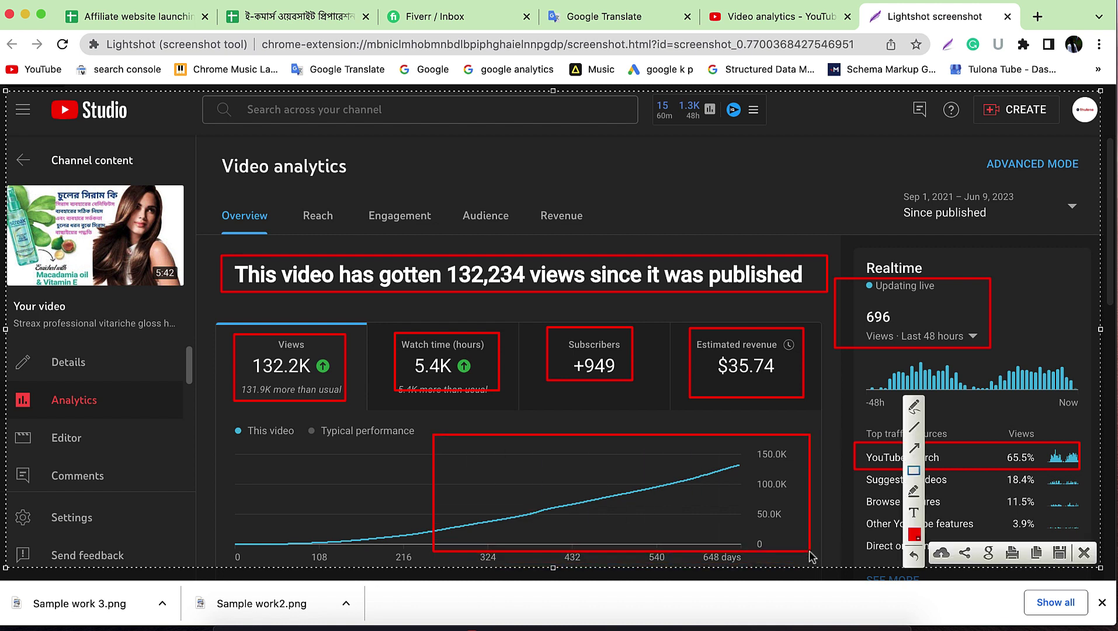
# Step: Save the annotated analytics screenshot as "Sample work4" in the Downloads folder
pyautogui.click(1059, 553)
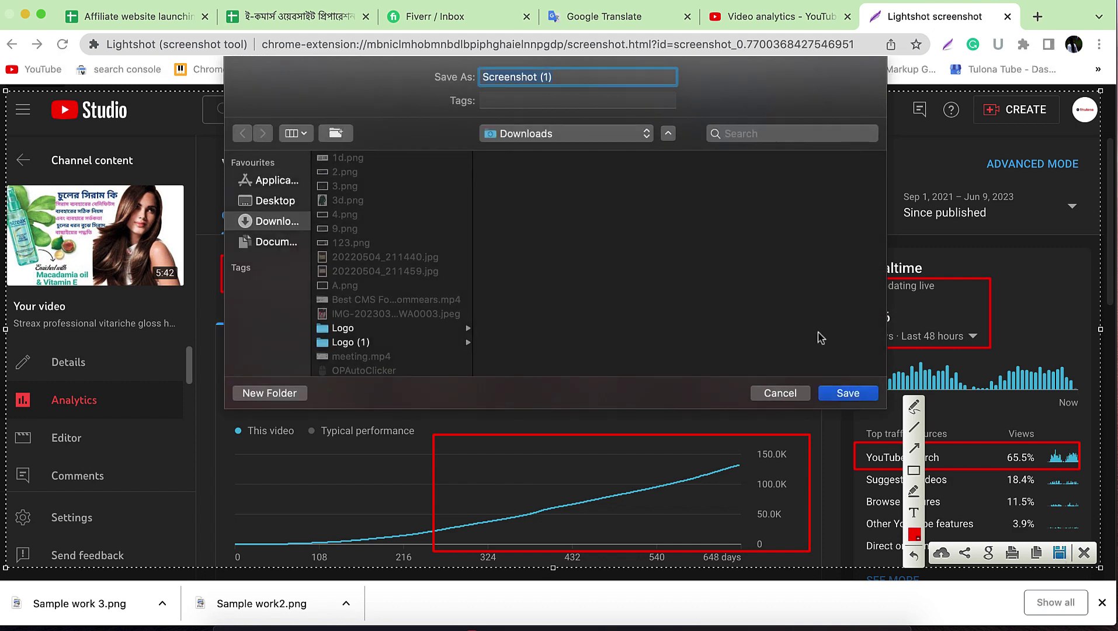
pyautogui.write('Sample work4')
pyautogui.click(853, 394)
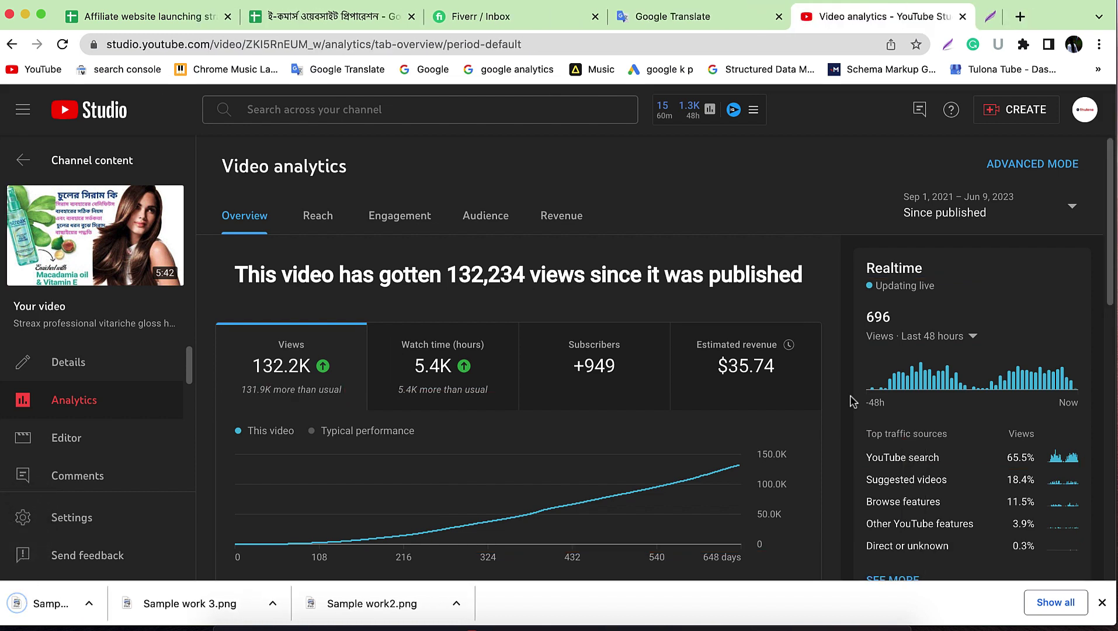